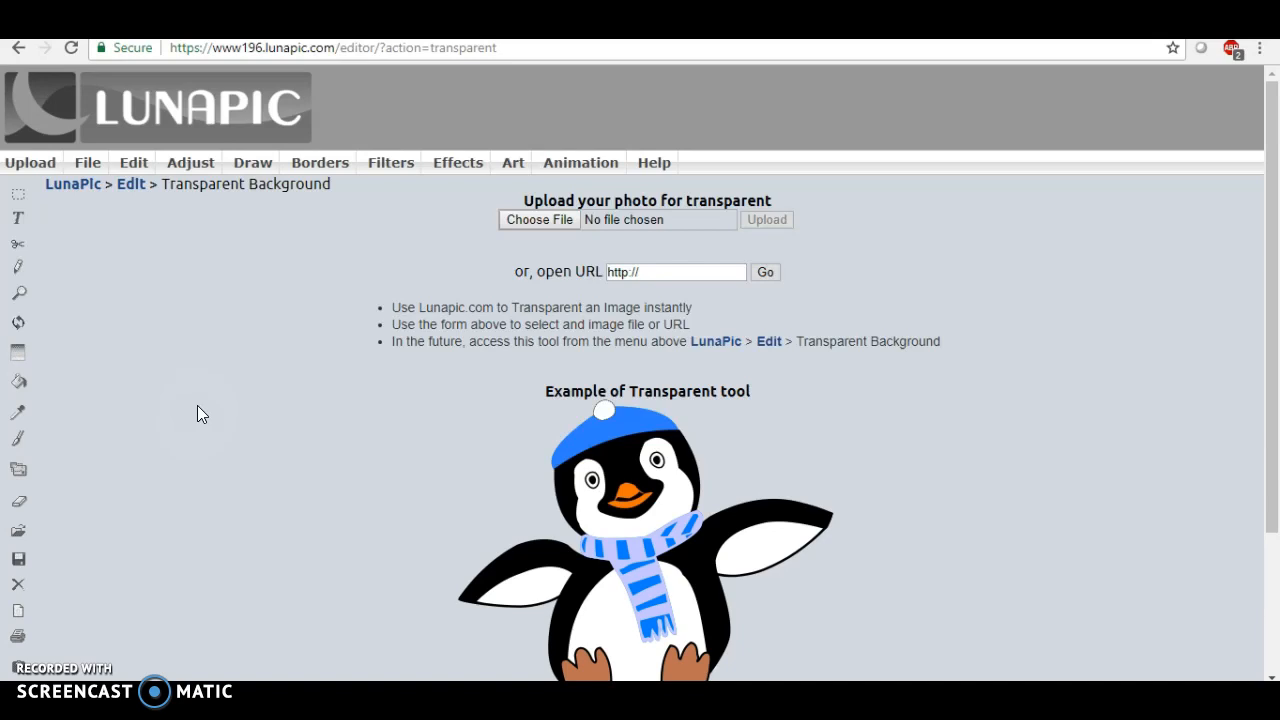
Upload the watercolorblob.png image from the Desktop into the Transparent Background tool
{"action": "left_click", "coordinate": [529, 220]}
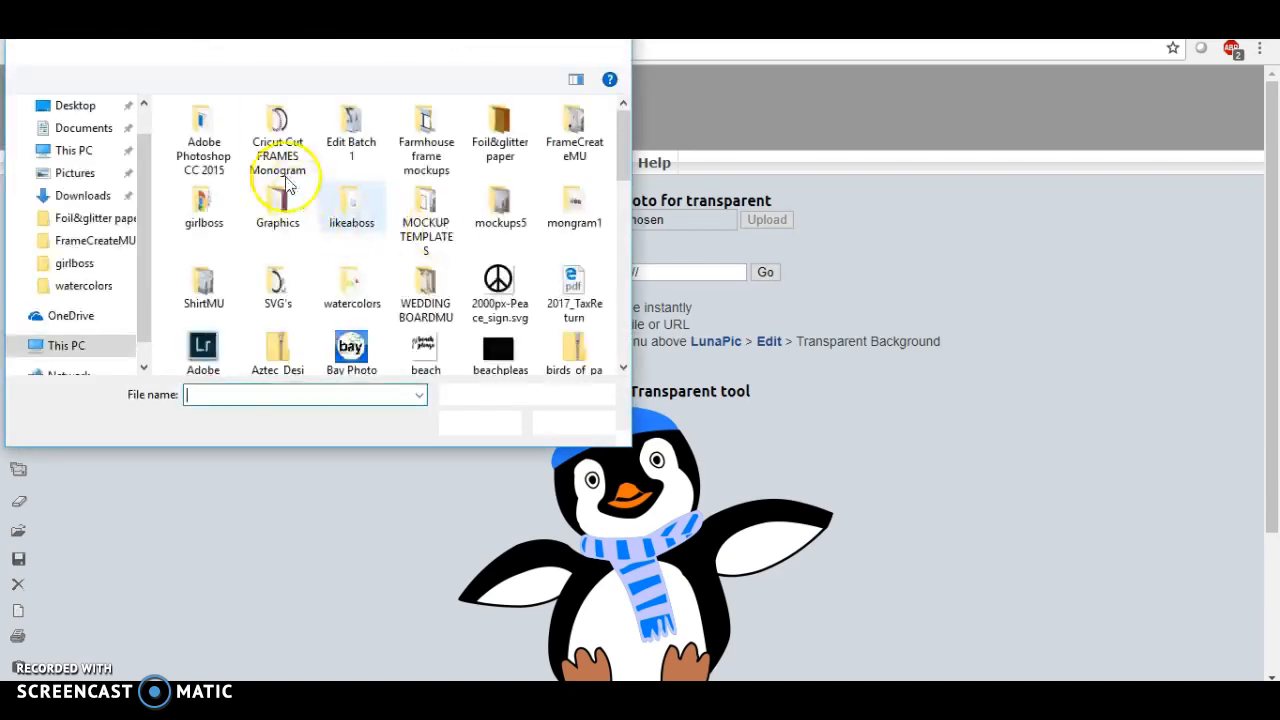
{"action": "left_click", "coordinate": [80, 105]}
{"action": "scroll", "coordinate": [373, 187], "scroll_direction": "down", "scroll_amount": 1}
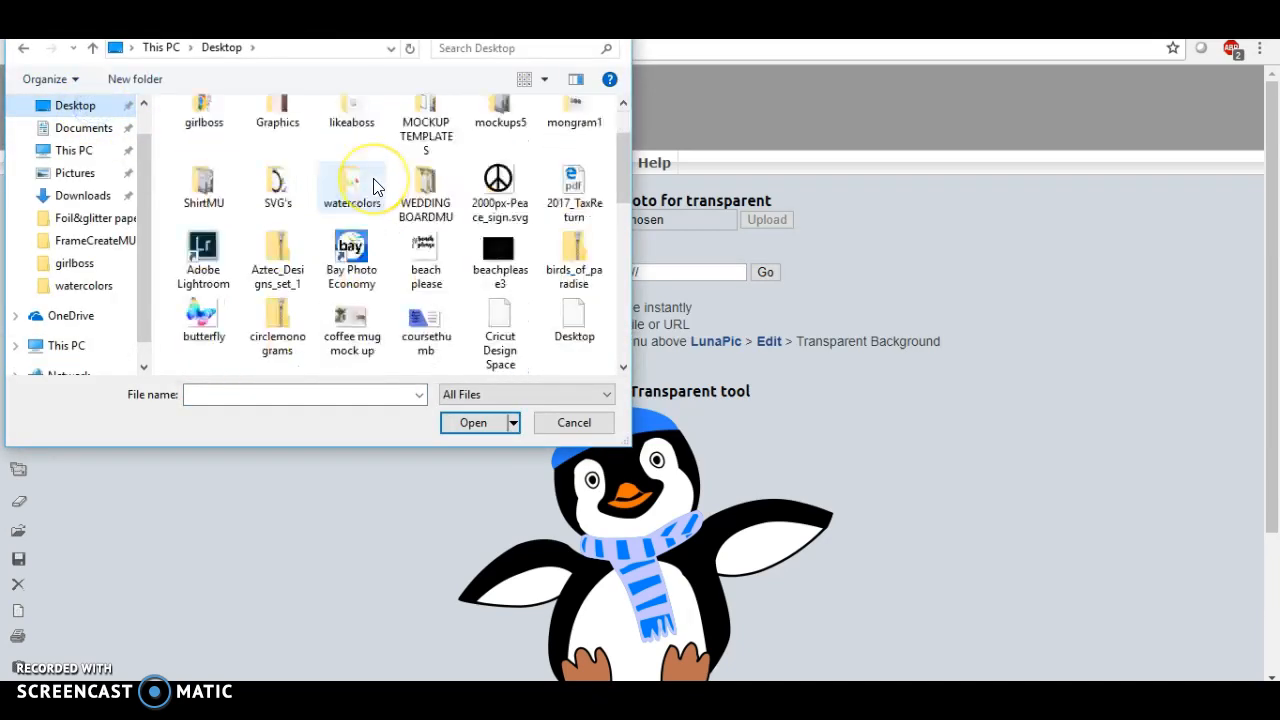
{"action": "scroll", "coordinate": [373, 187], "scroll_direction": "down", "scroll_amount": 8}
{"action": "scroll", "coordinate": [373, 187], "scroll_direction": "up", "scroll_amount": 5}
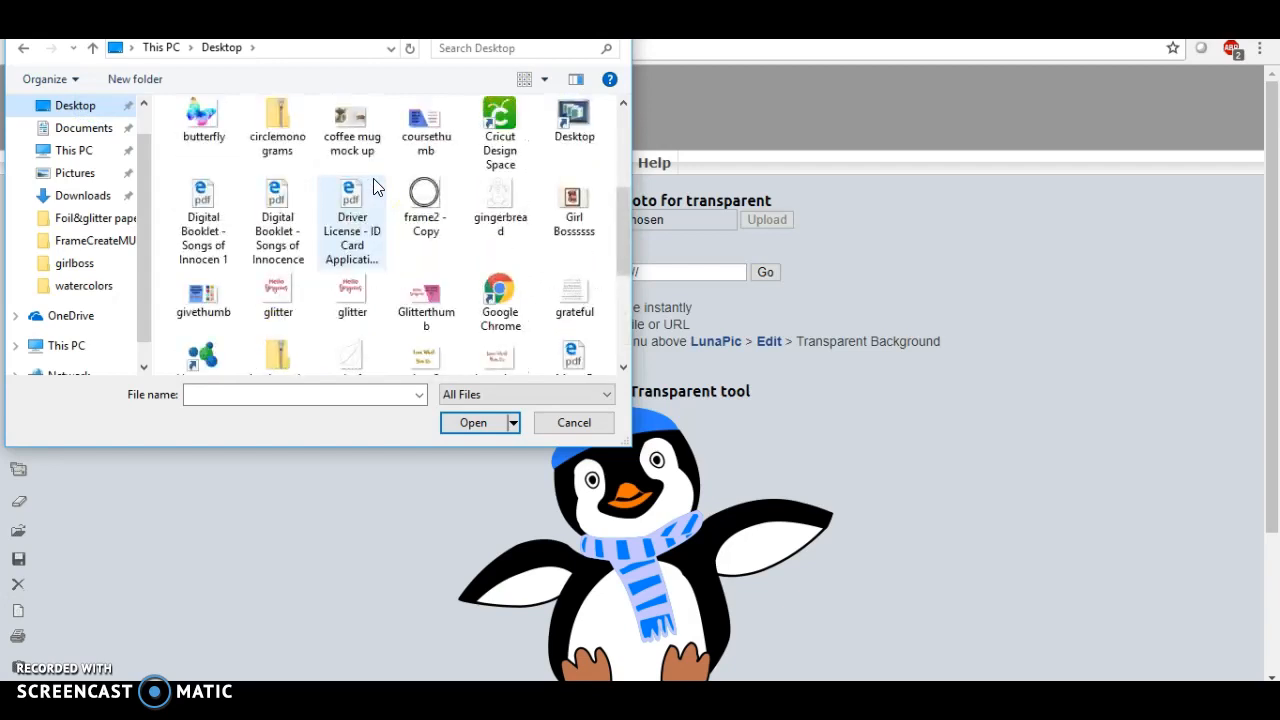
{"action": "scroll", "coordinate": [373, 187], "scroll_direction": "down", "scroll_amount": 3}
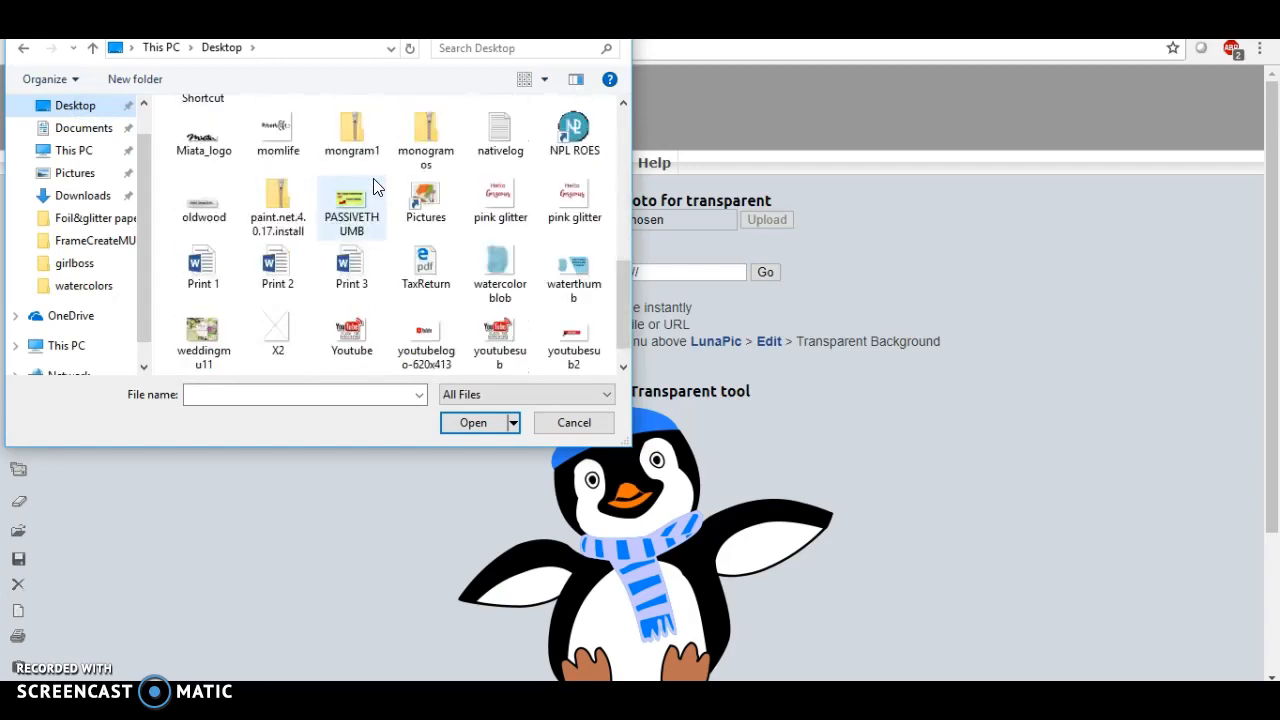
{"action": "double_click", "coordinate": [498, 262]}
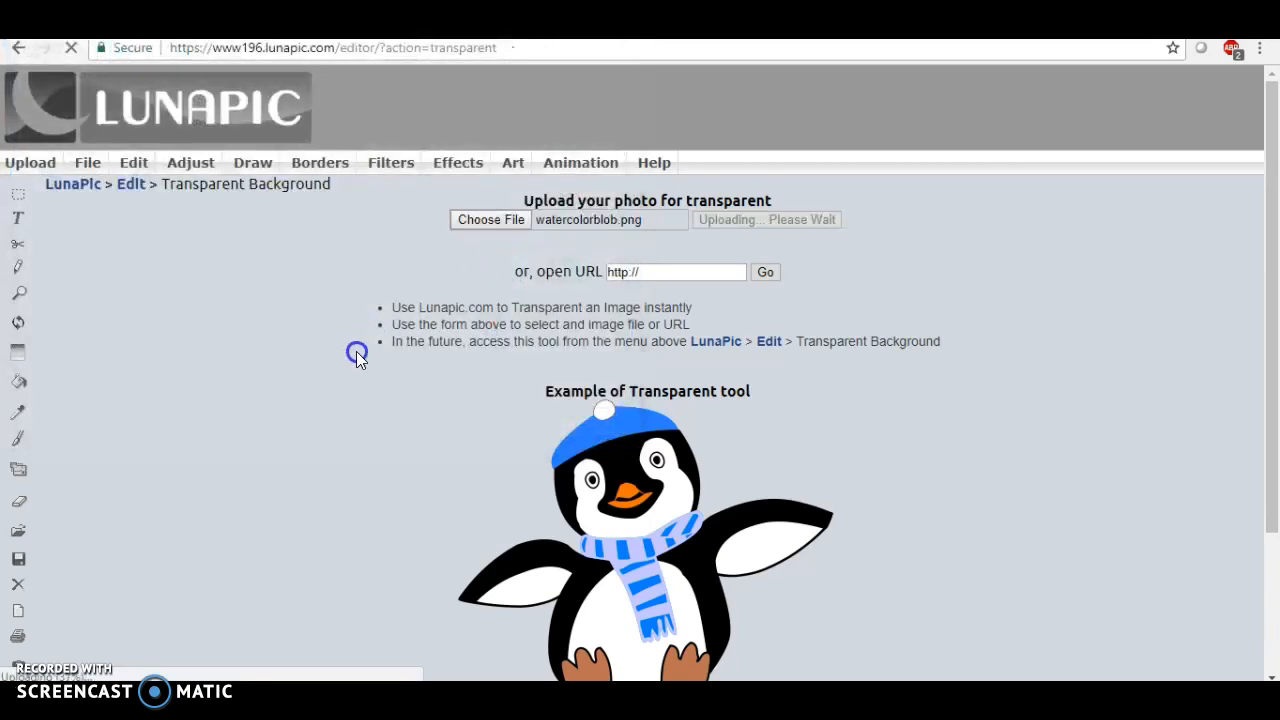
Select the white area around the blob as the colour to make transparent
{"action": "scroll", "coordinate": [205, 327], "scroll_direction": "down", "scroll_amount": 1}
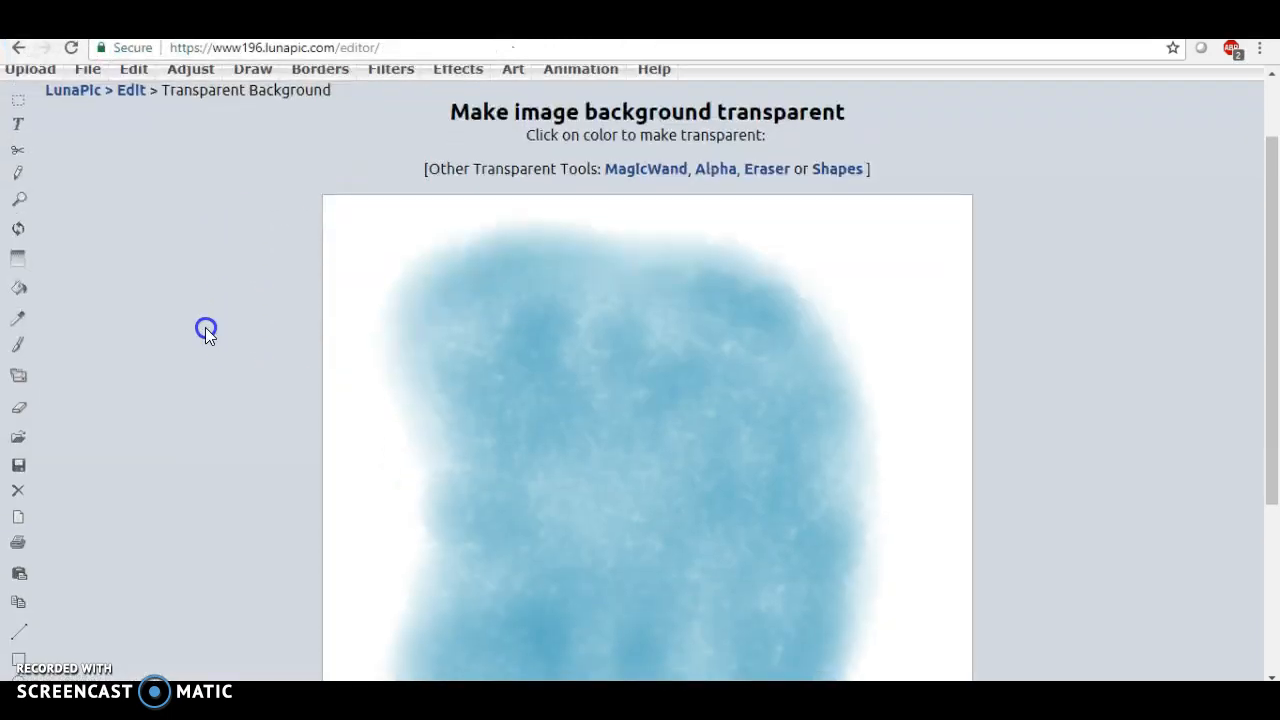
{"action": "scroll", "coordinate": [205, 327], "scroll_direction": "down", "scroll_amount": 2}
{"action": "scroll", "coordinate": [205, 327], "scroll_direction": "up", "scroll_amount": 1}
{"action": "scroll", "coordinate": [206, 327], "scroll_direction": "up", "scroll_amount": 1}
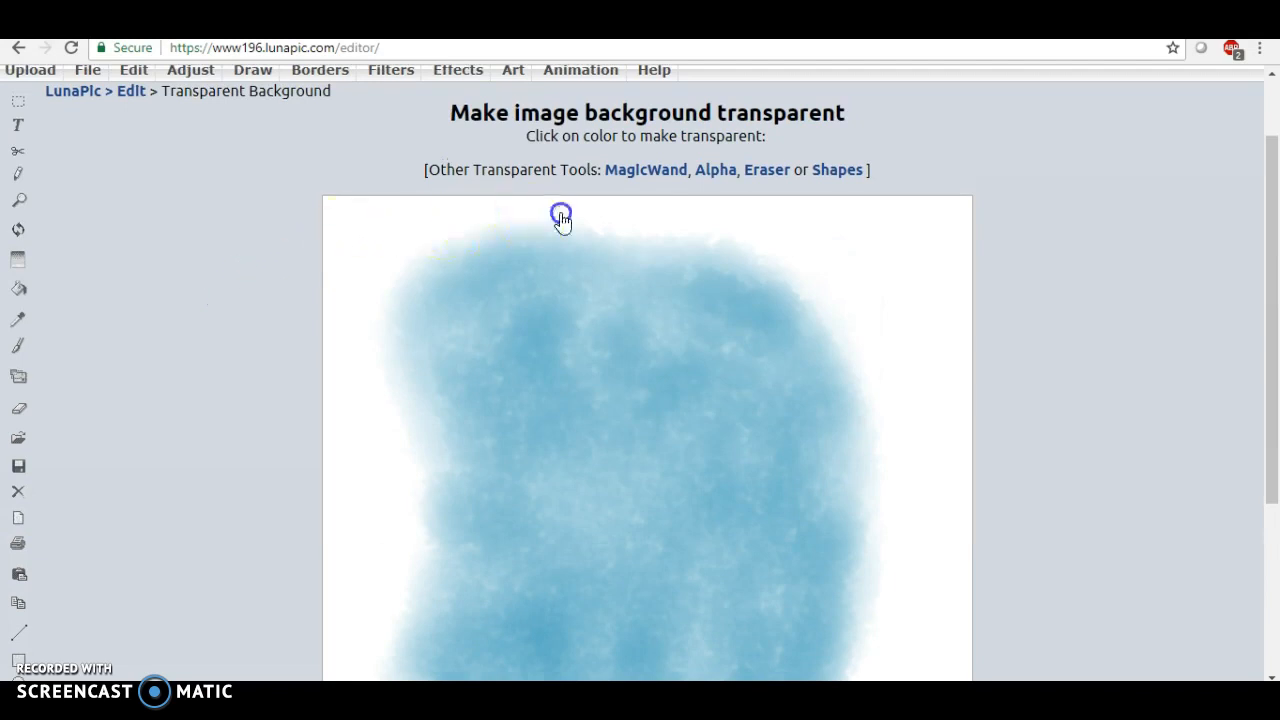
{"action": "left_click", "coordinate": [385, 236]}
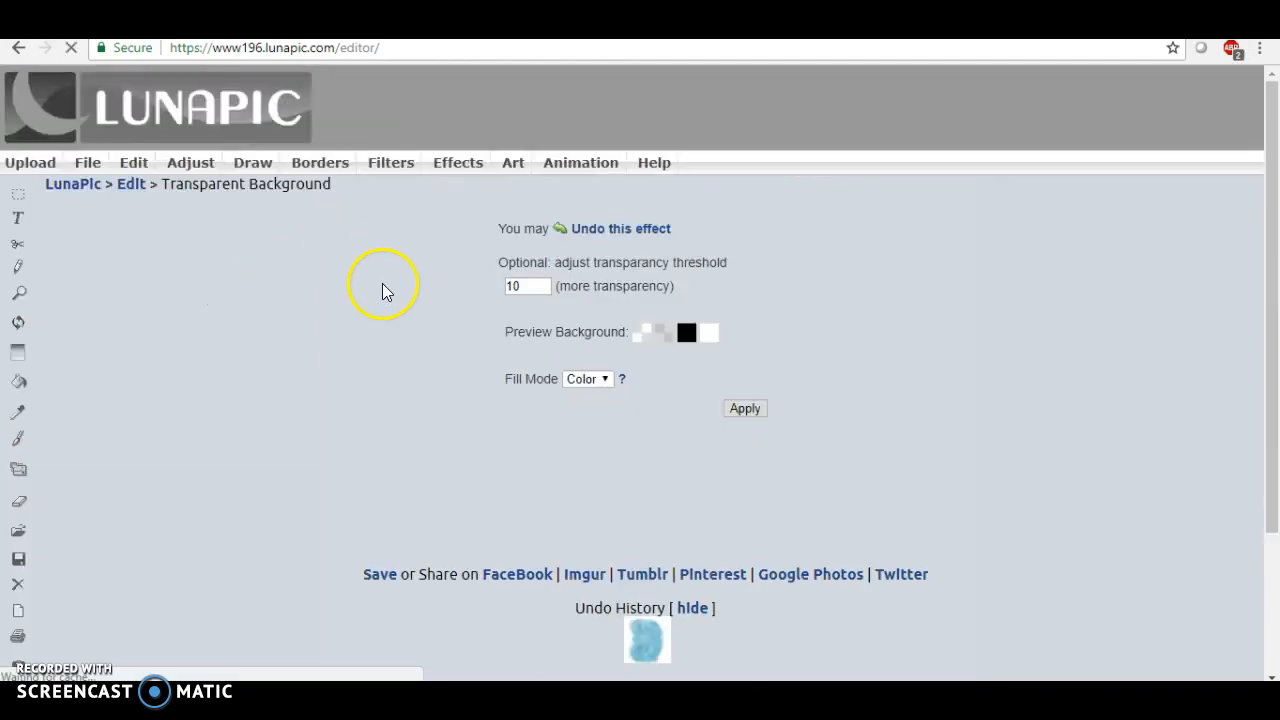
Apply the transparency with the threshold left at 10
{"action": "scroll", "coordinate": [383, 293], "scroll_direction": "down", "scroll_amount": 4}
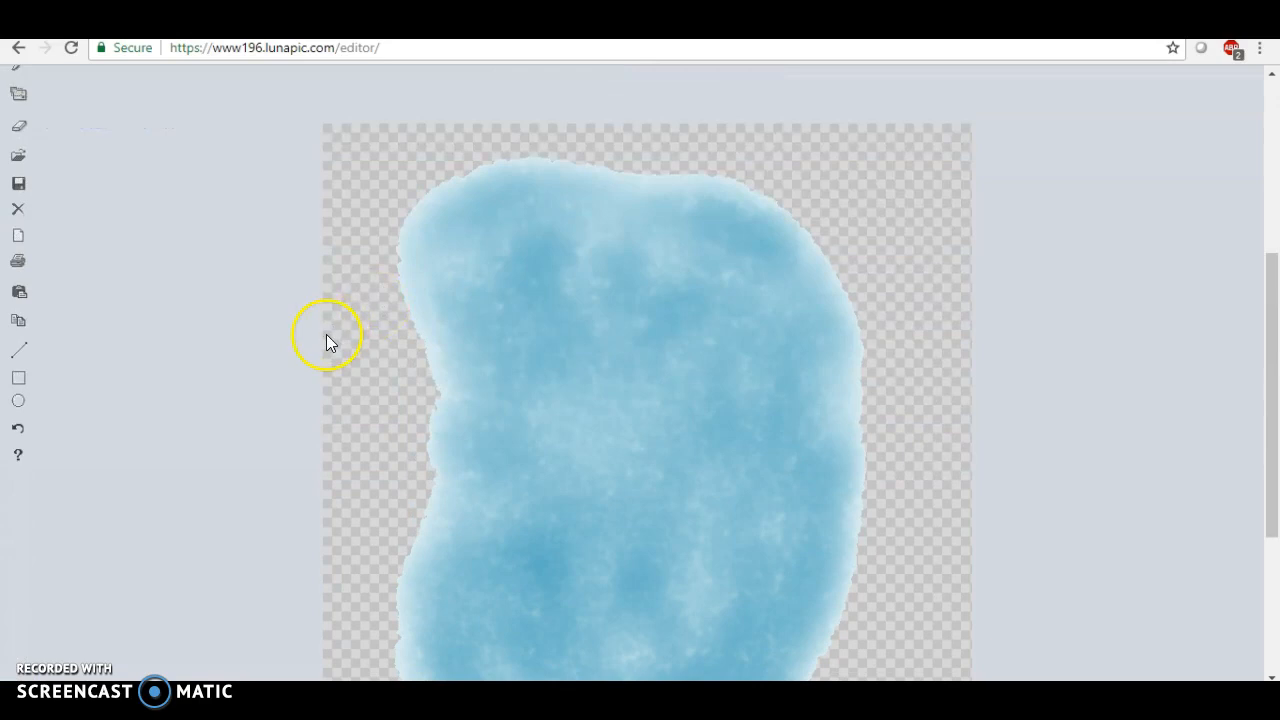
{"action": "scroll", "coordinate": [326, 342], "scroll_direction": "down", "scroll_amount": 4}
{"action": "scroll", "coordinate": [326, 342], "scroll_direction": "up", "scroll_amount": 4}
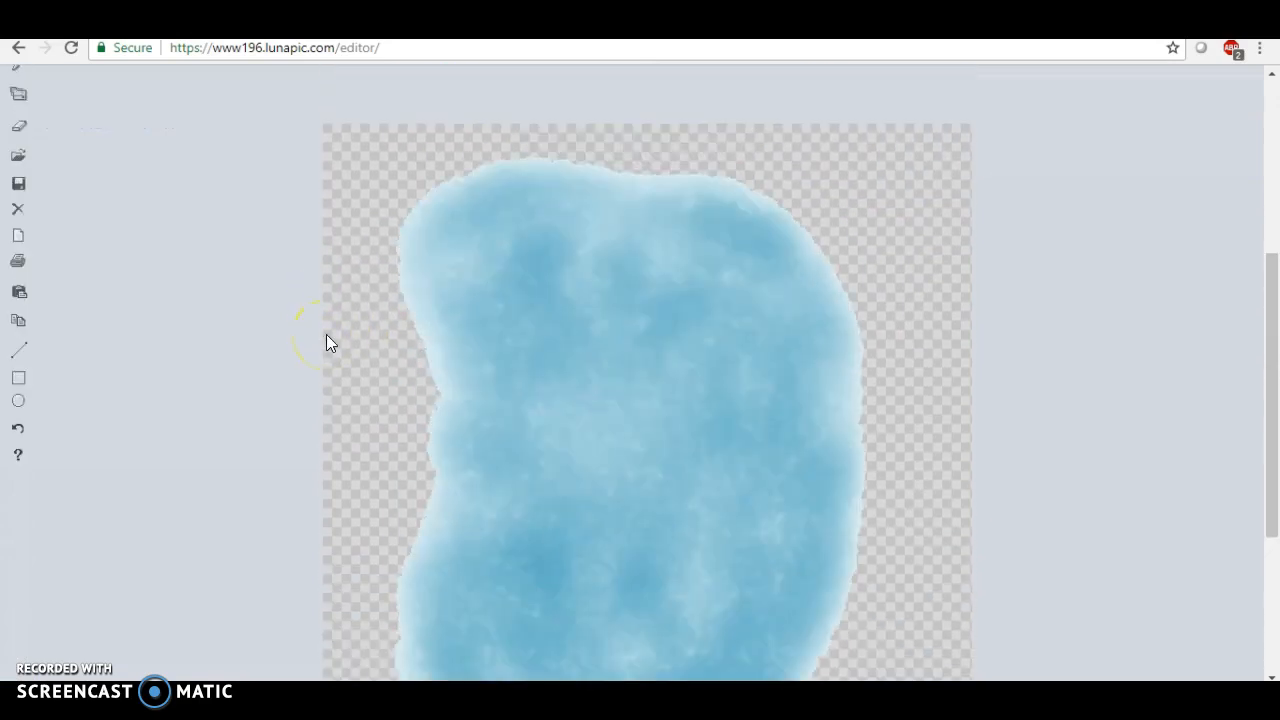
{"action": "scroll", "coordinate": [326, 334], "scroll_direction": "up", "scroll_amount": 4}
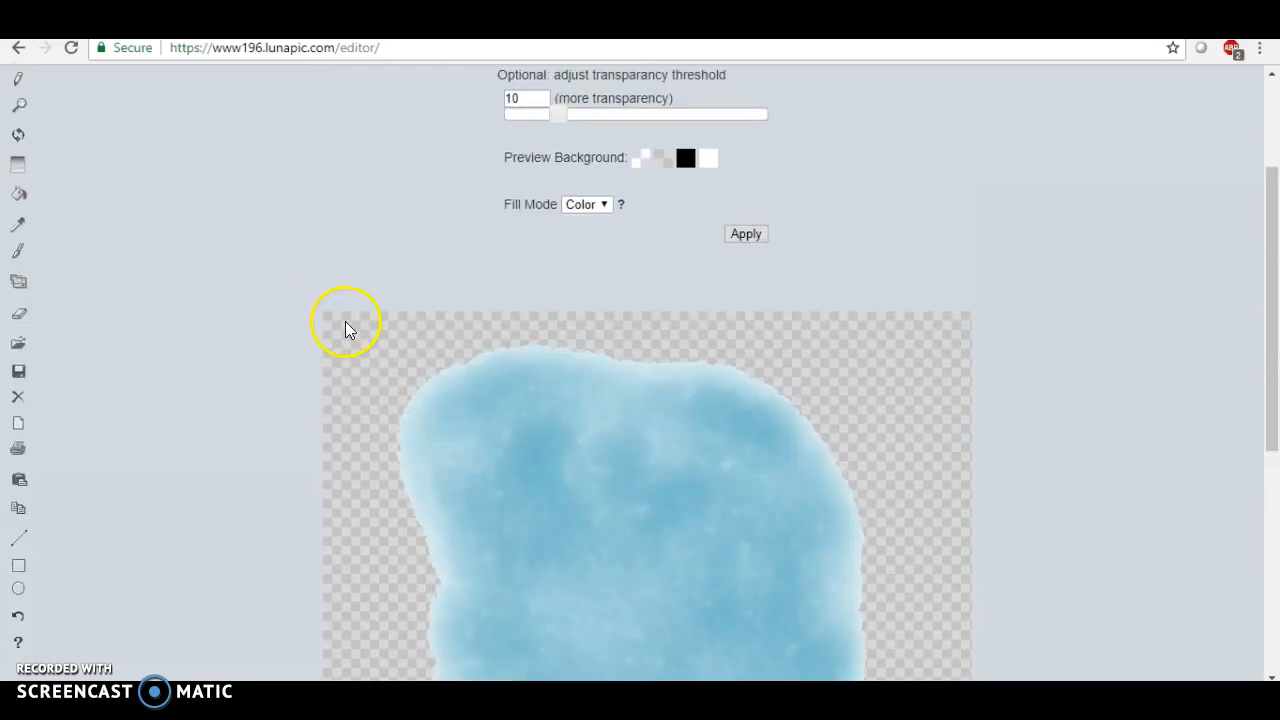
{"action": "left_click", "coordinate": [743, 421]}
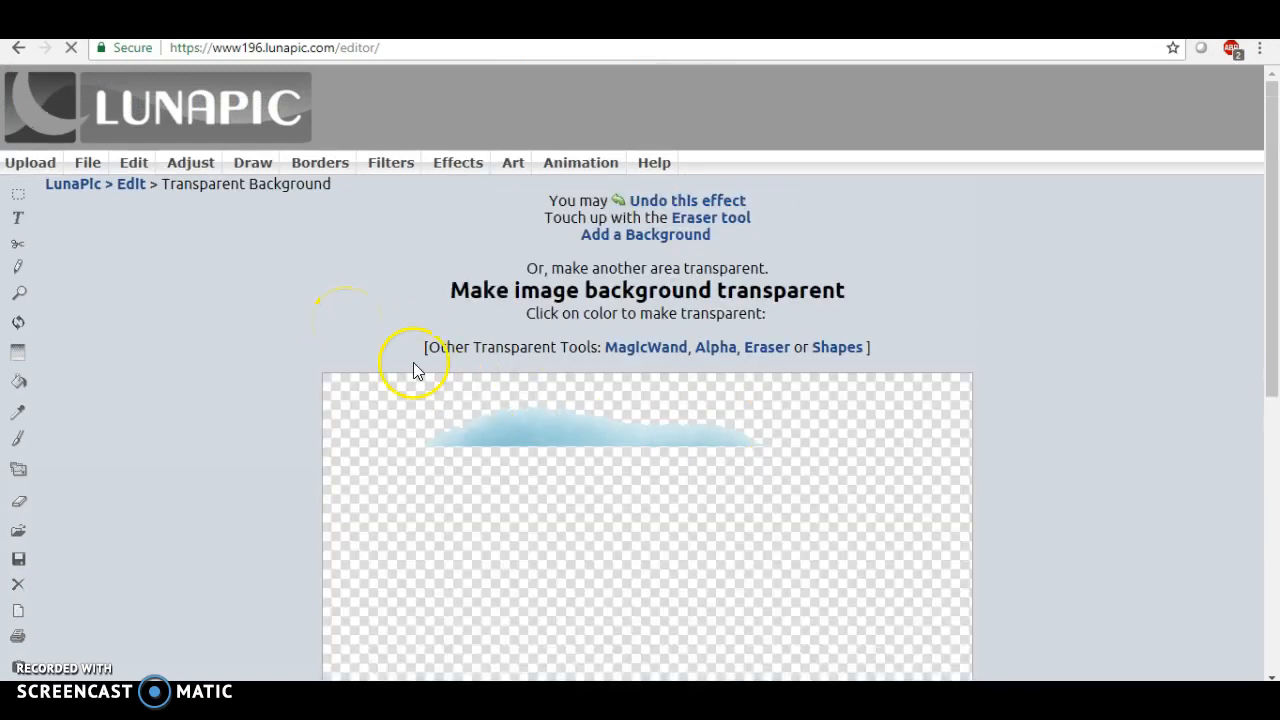
Save the transparent image in PNG format
{"action": "scroll", "coordinate": [331, 325], "scroll_direction": "down", "scroll_amount": 3}
{"action": "scroll", "coordinate": [330, 334], "scroll_direction": "down", "scroll_amount": 2}
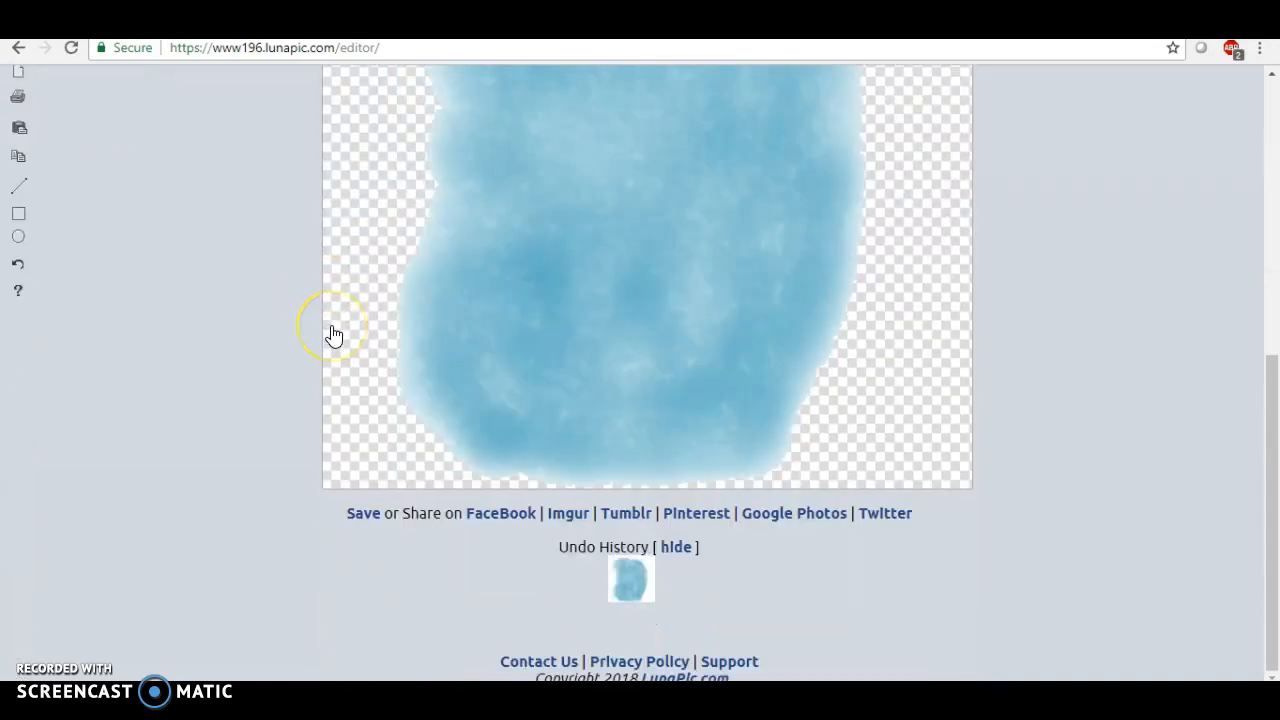
{"action": "scroll", "coordinate": [330, 334], "scroll_direction": "up", "scroll_amount": 5}
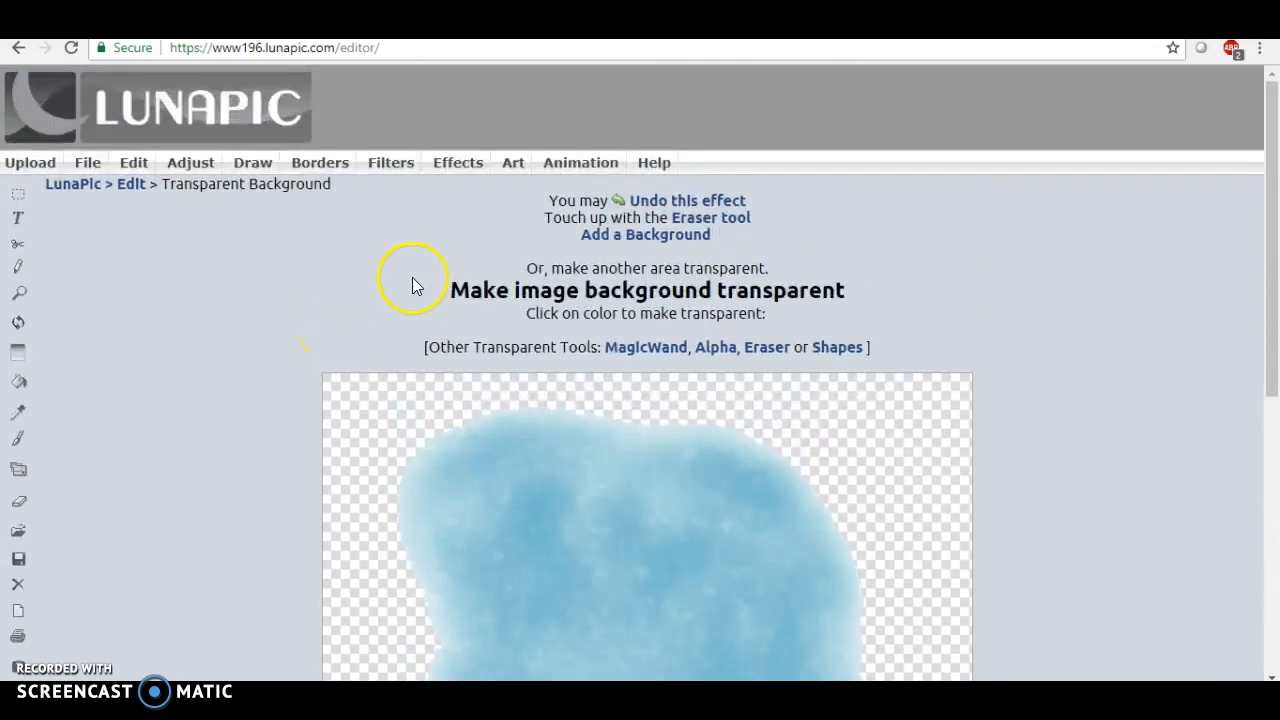
{"action": "left_click", "coordinate": [92, 166]}
{"action": "left_click", "coordinate": [101, 190]}
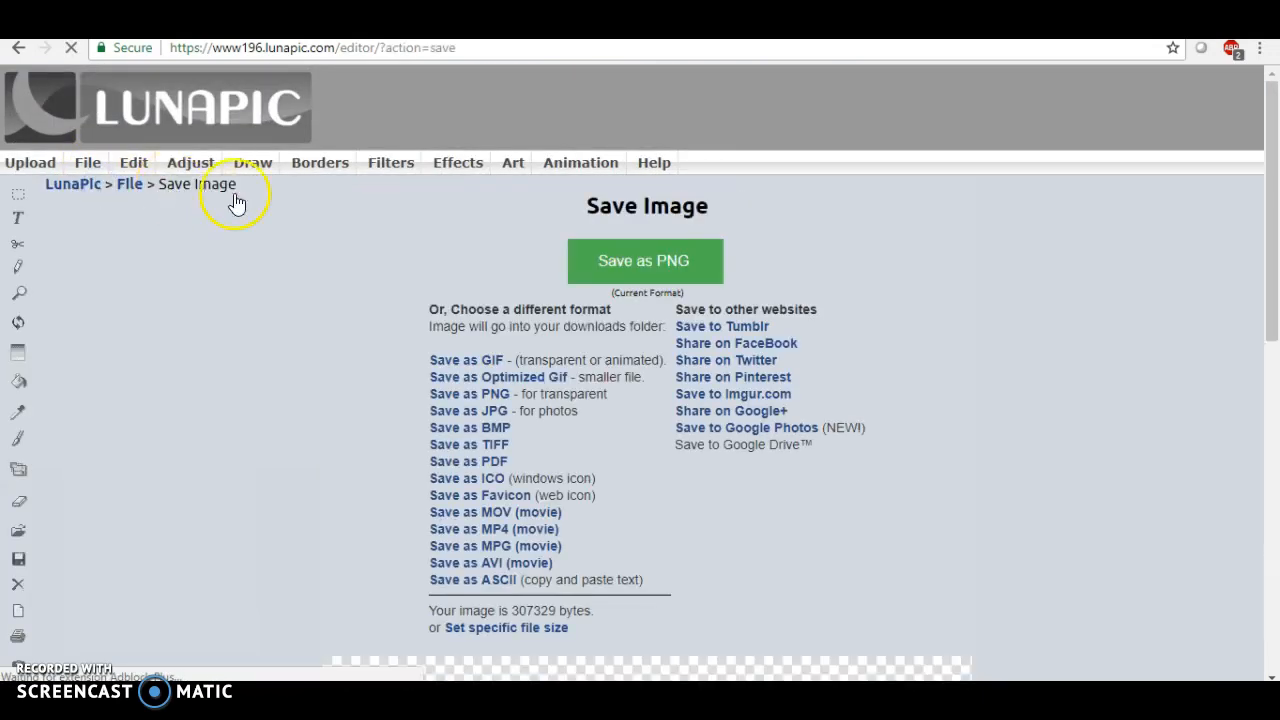
{"action": "left_click", "coordinate": [655, 266]}
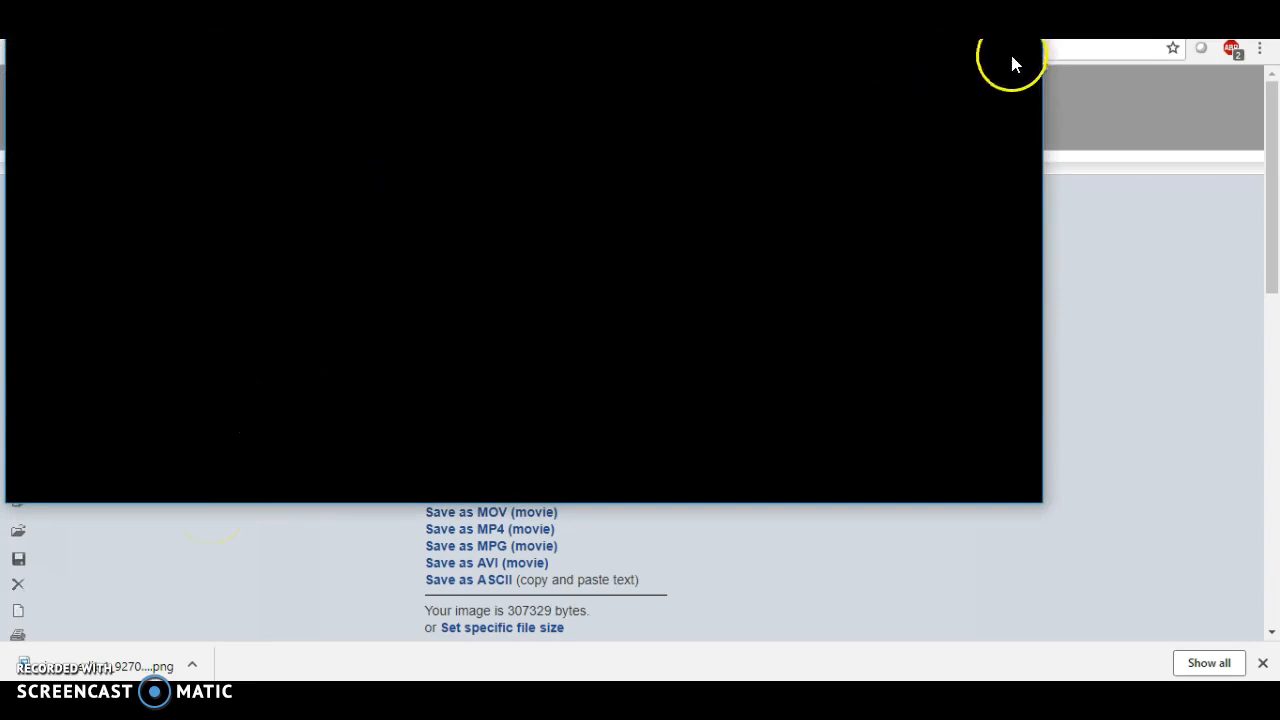
In Photos, save a copy of the downloaded image to the Desktop as watercolor.png
{"action": "left_click_drag", "start_coordinate": [861, 17], "coordinate": [868, 53]}
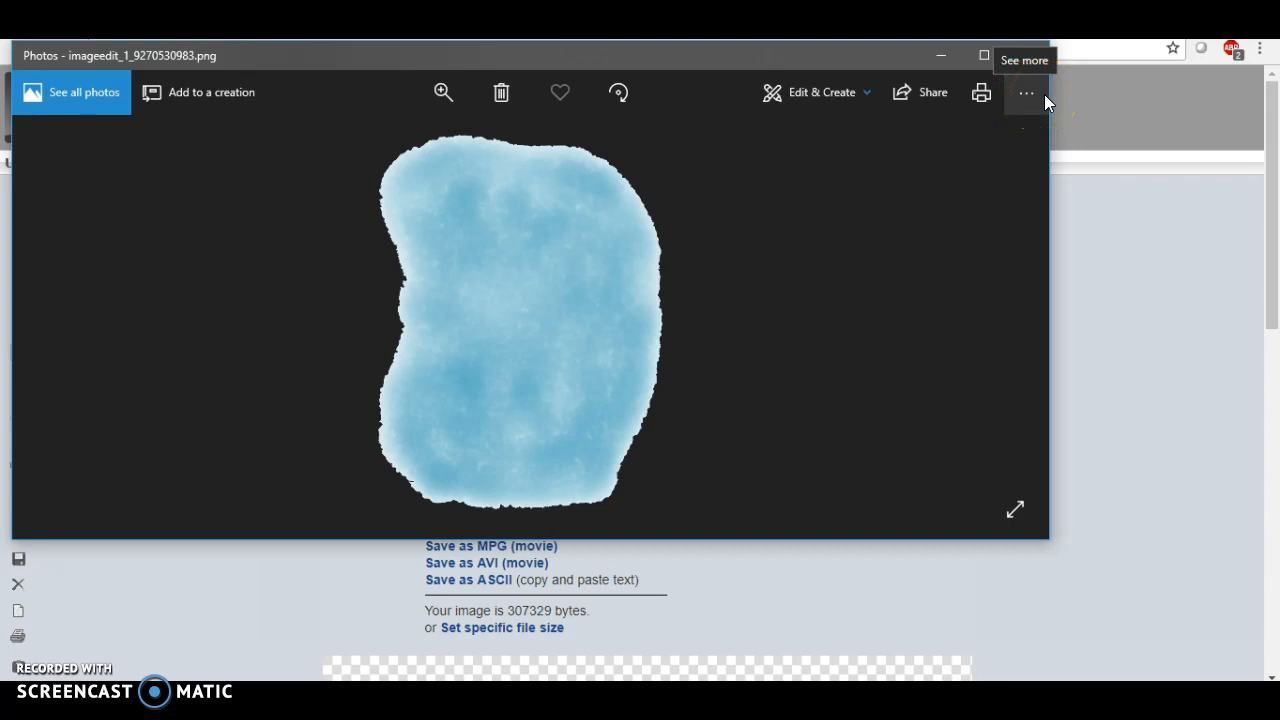
{"action": "left_click", "coordinate": [1027, 97]}
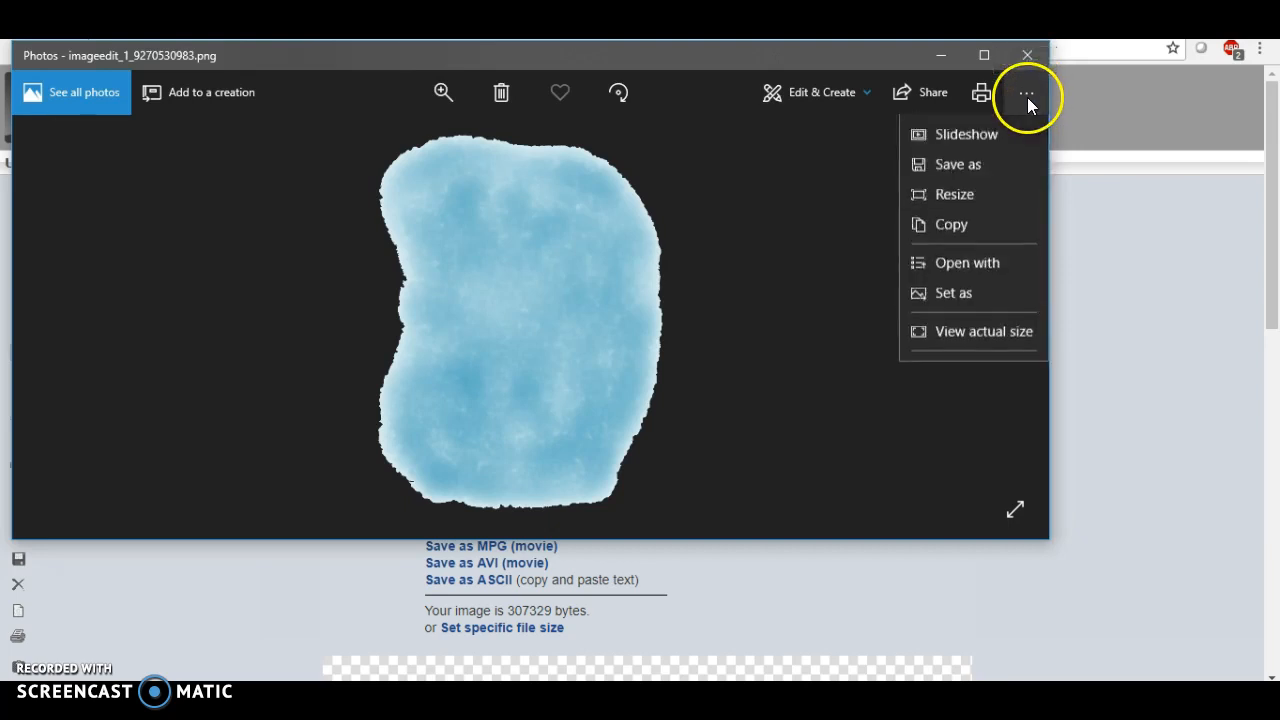
{"action": "left_click", "coordinate": [975, 170]}
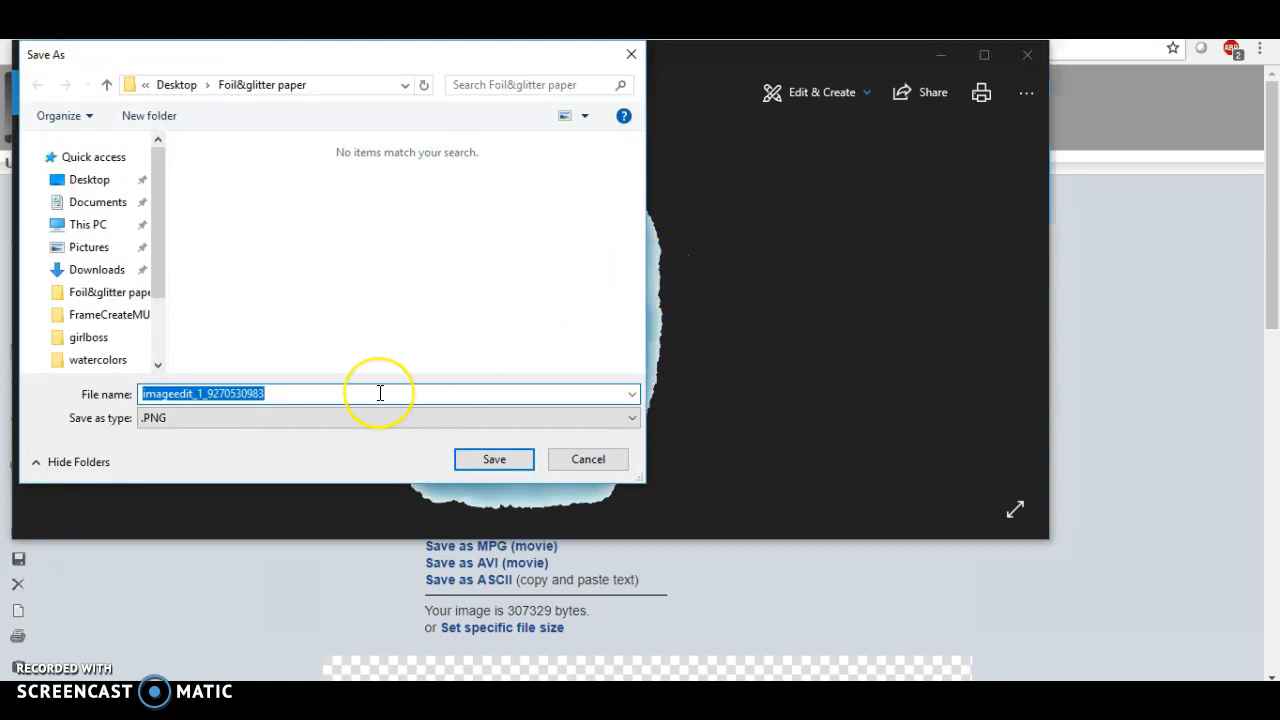
{"action": "key", "text": "BackSpace"}
{"action": "type", "text": "wa"}
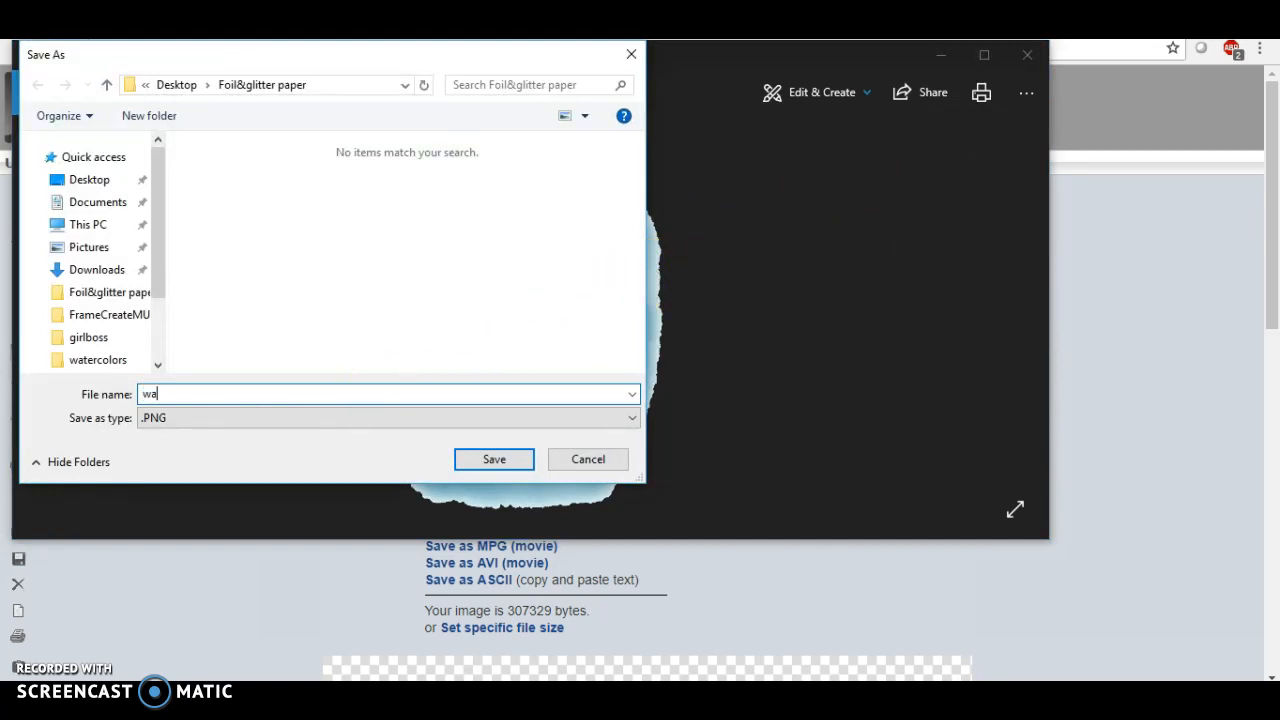
{"action": "type", "text": "tercolor.png"}
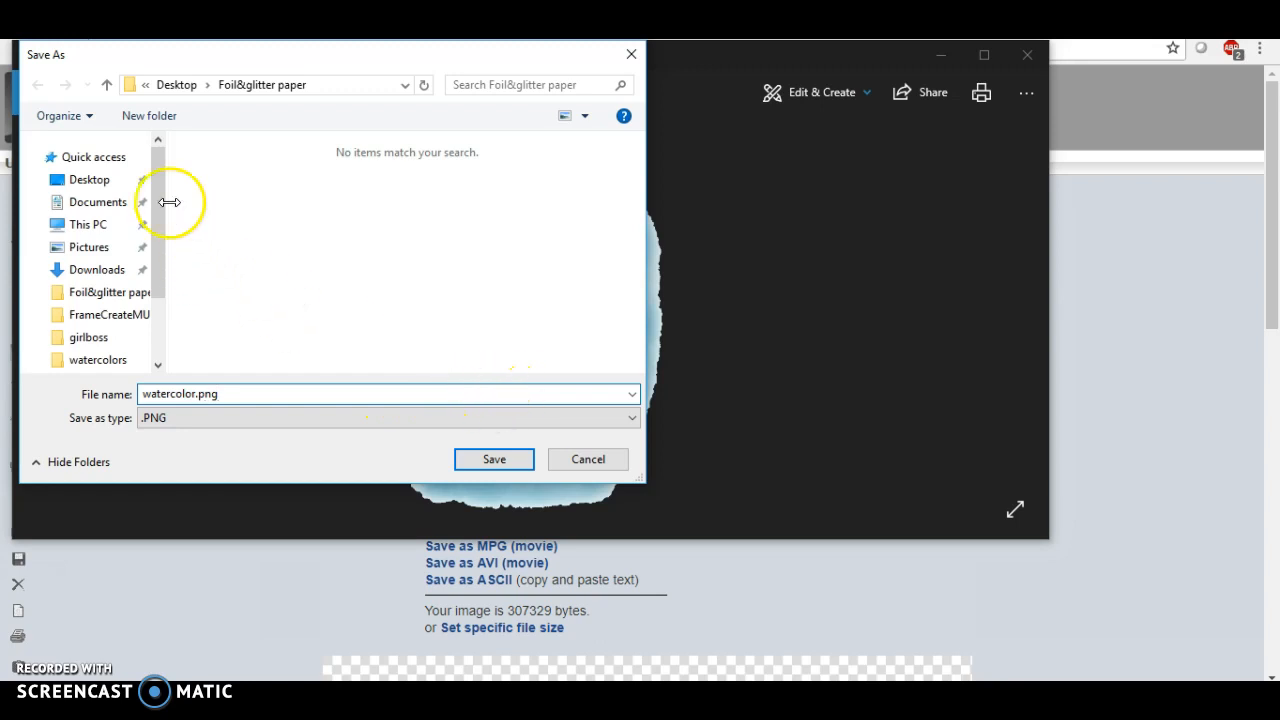
{"action": "left_click", "coordinate": [100, 179]}
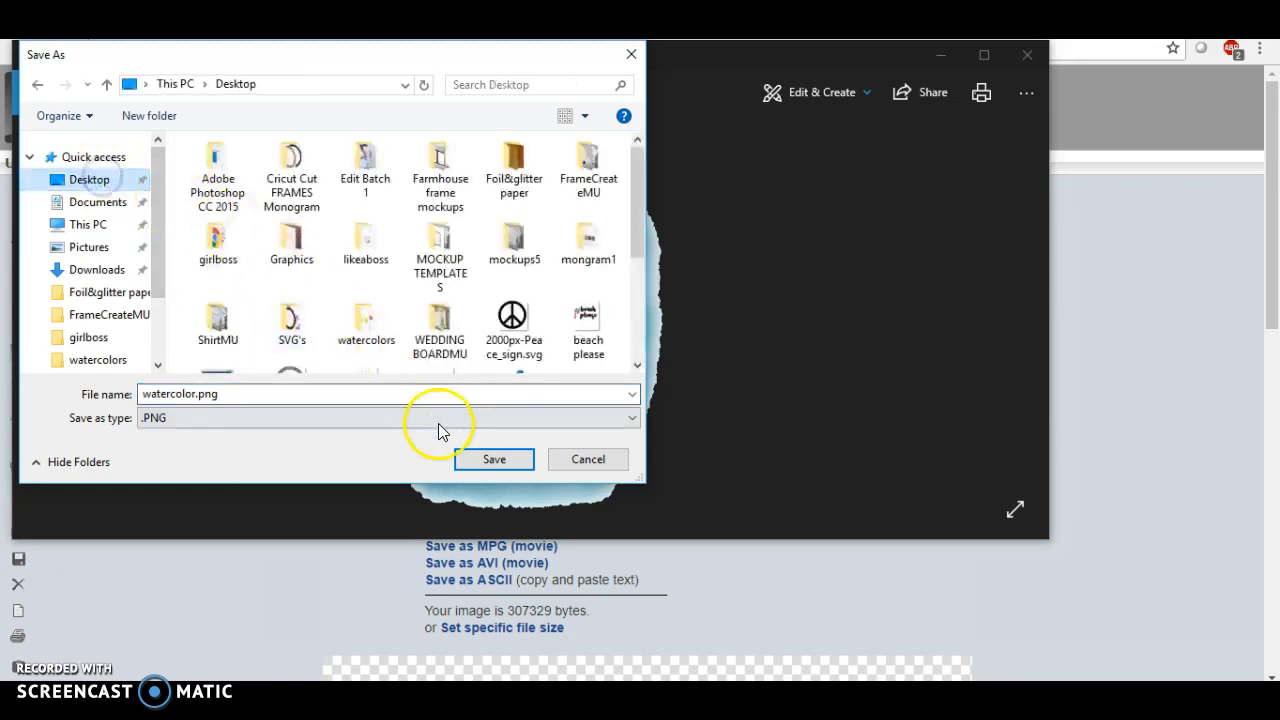
{"action": "left_click", "coordinate": [490, 457]}
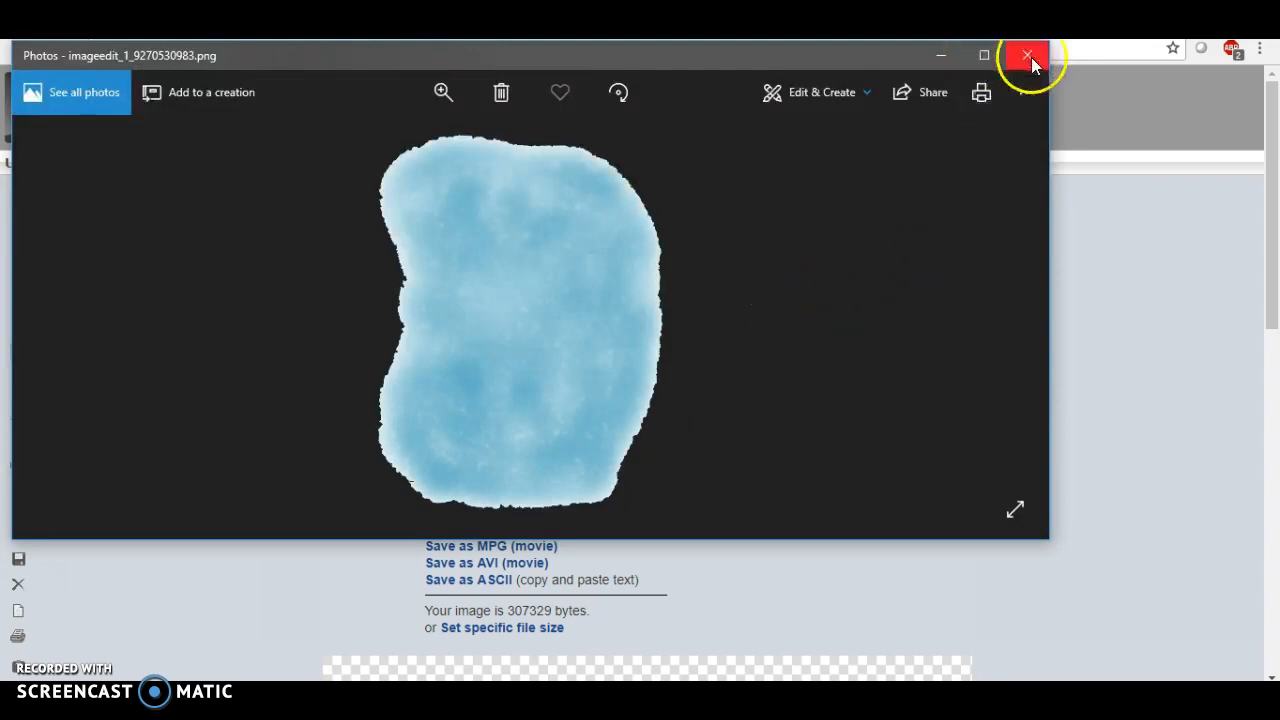
Close Photos and open iPiccy's Create a Design editor in the other browser tab
{"action": "left_click", "coordinate": [1031, 57]}
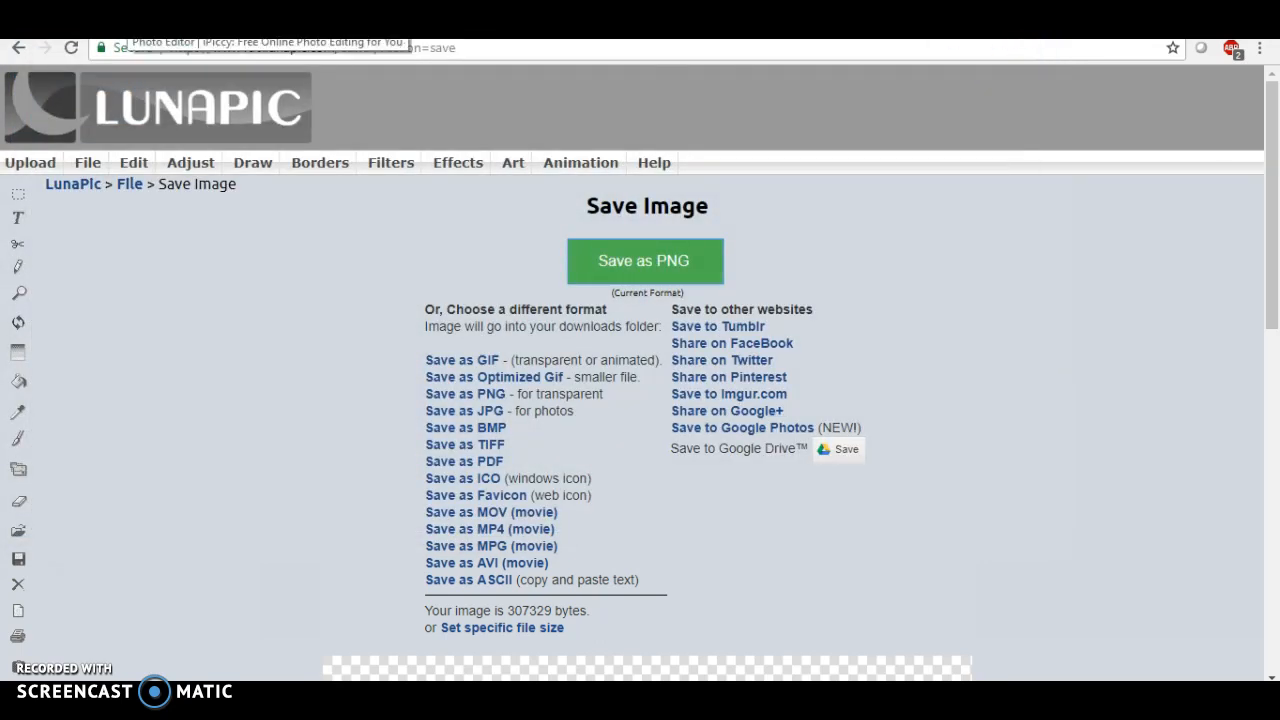
{"action": "left_click", "coordinate": [124, 30]}
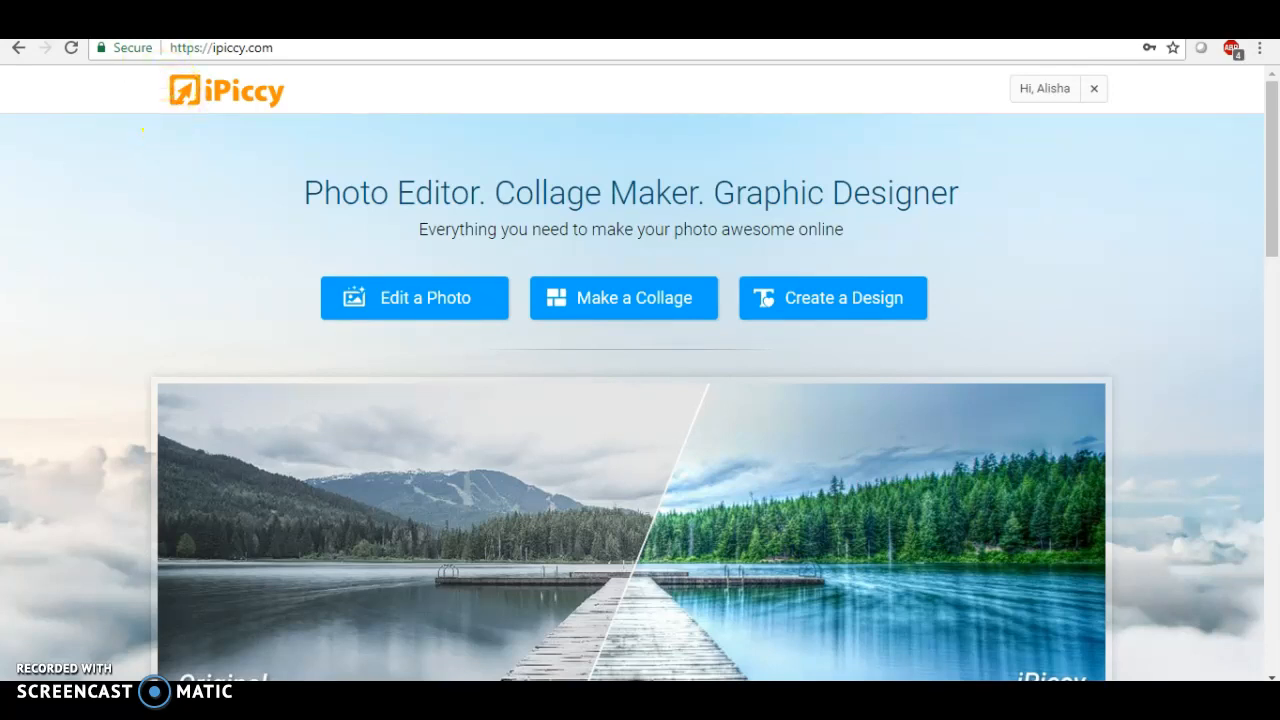
{"action": "left_click", "coordinate": [815, 300]}
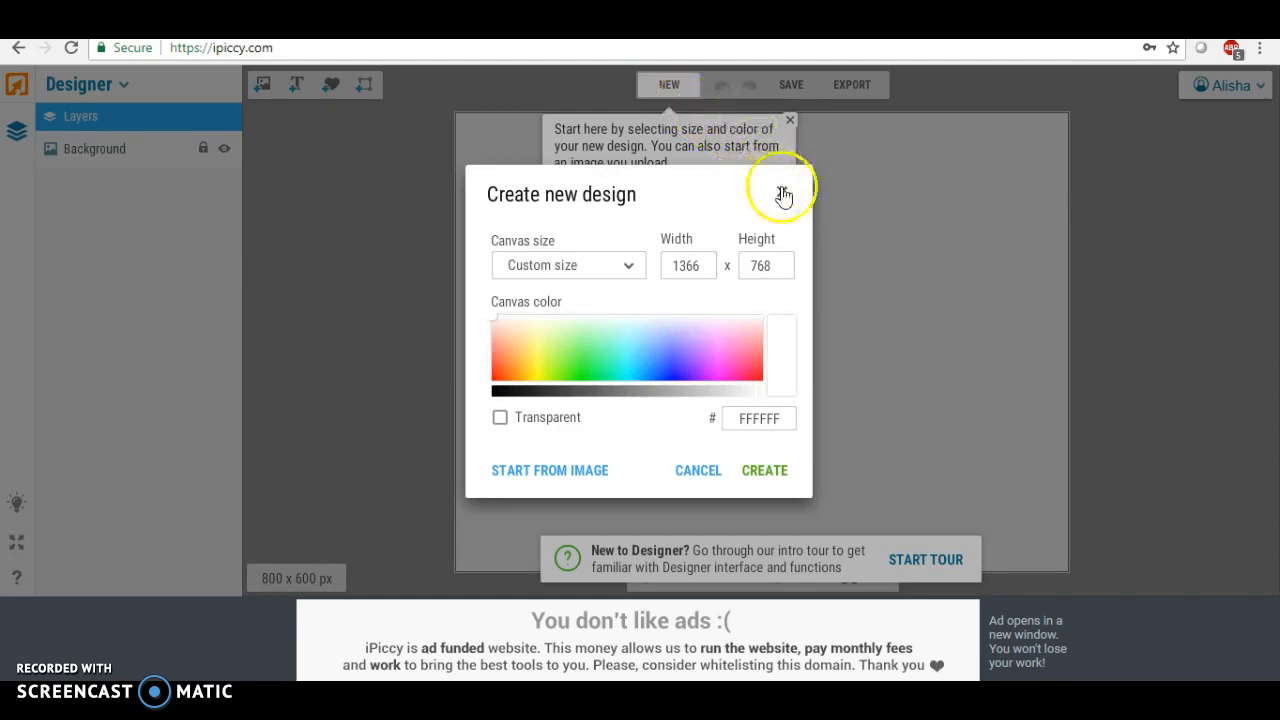
Create a new design with the 8 x 10" canvas size
{"action": "left_click", "coordinate": [780, 192]}
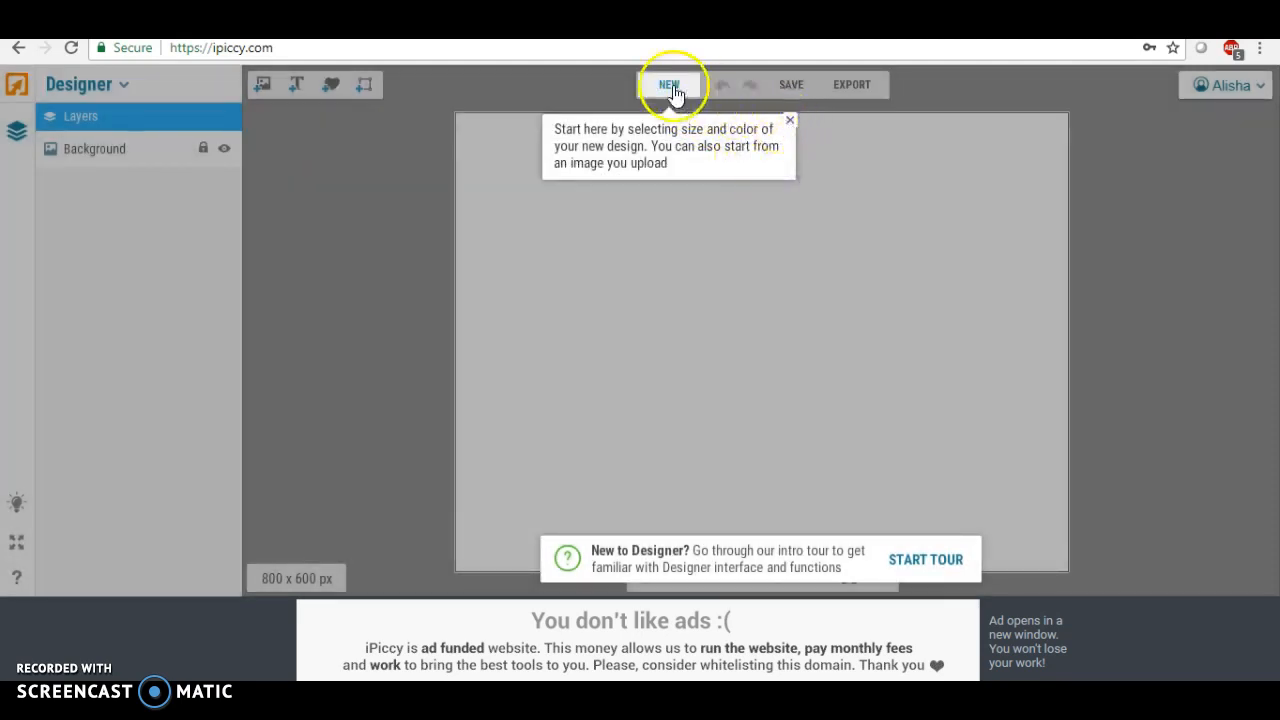
{"action": "left_click", "coordinate": [670, 88]}
{"action": "left_click", "coordinate": [628, 267]}
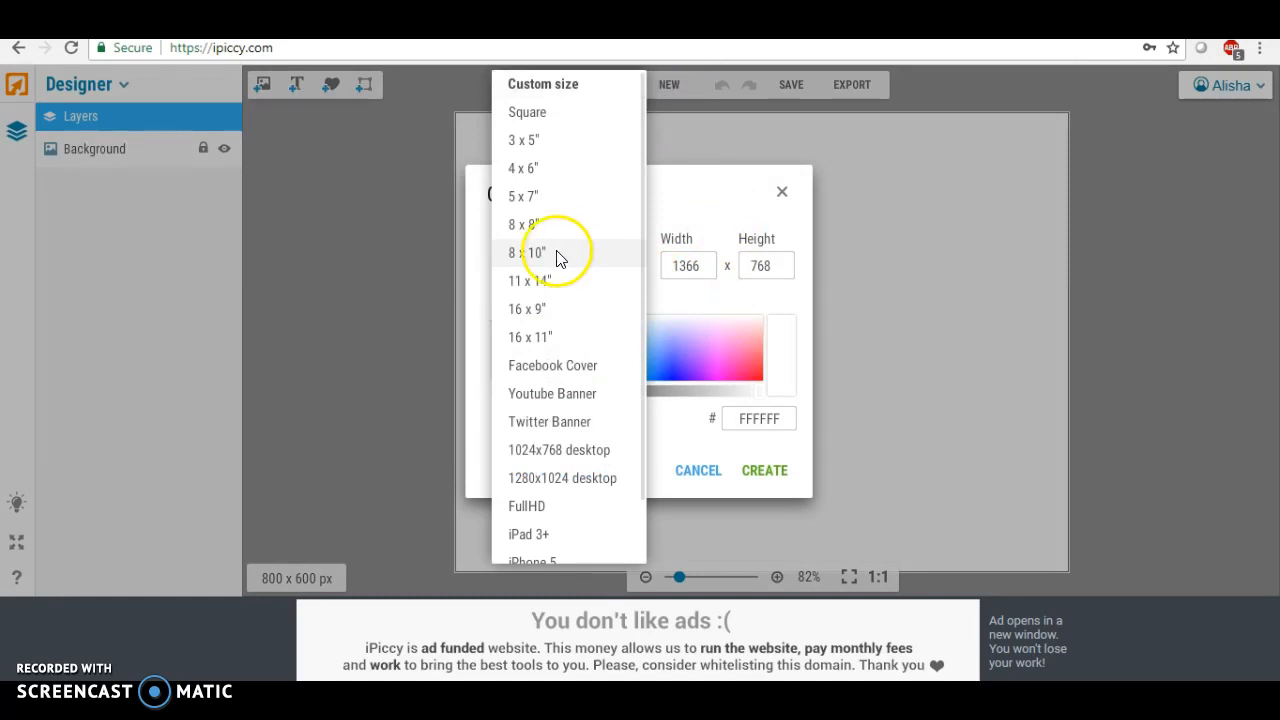
{"action": "left_click", "coordinate": [557, 253]}
{"action": "left_click", "coordinate": [753, 476]}
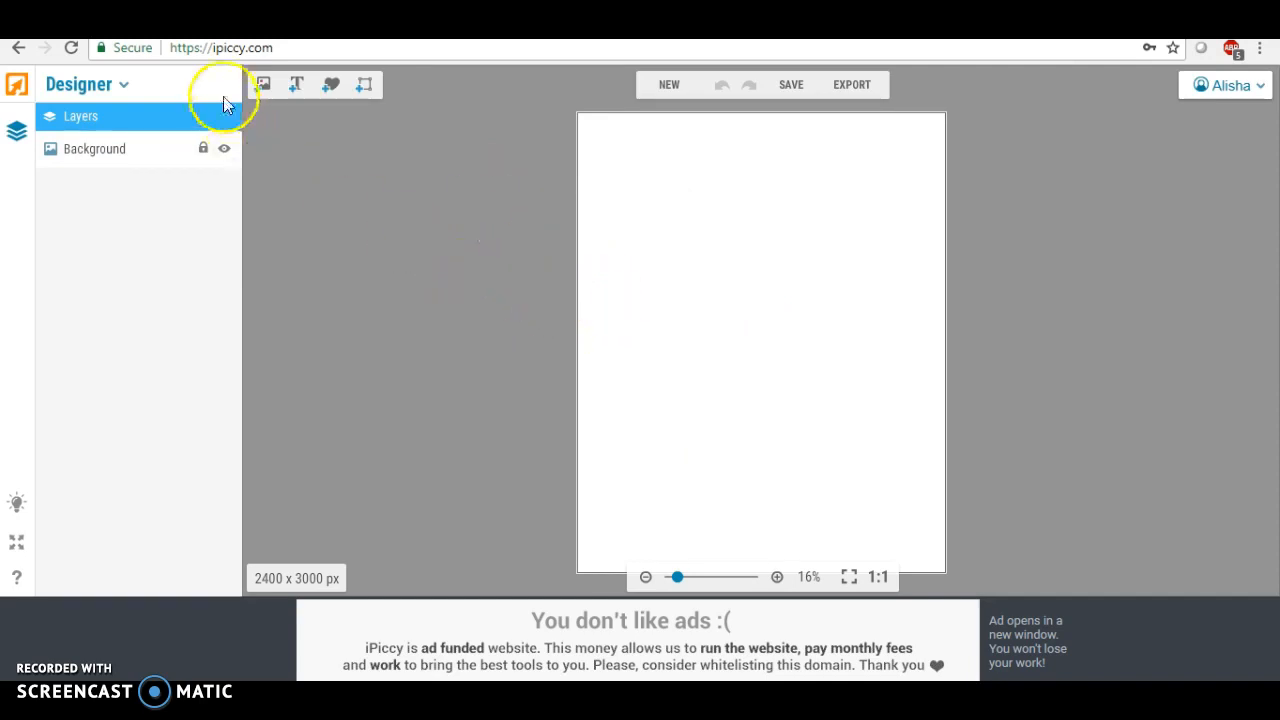
Upload the watercolorblob image from the Desktop into the design's image library
{"action": "left_click", "coordinate": [263, 86]}
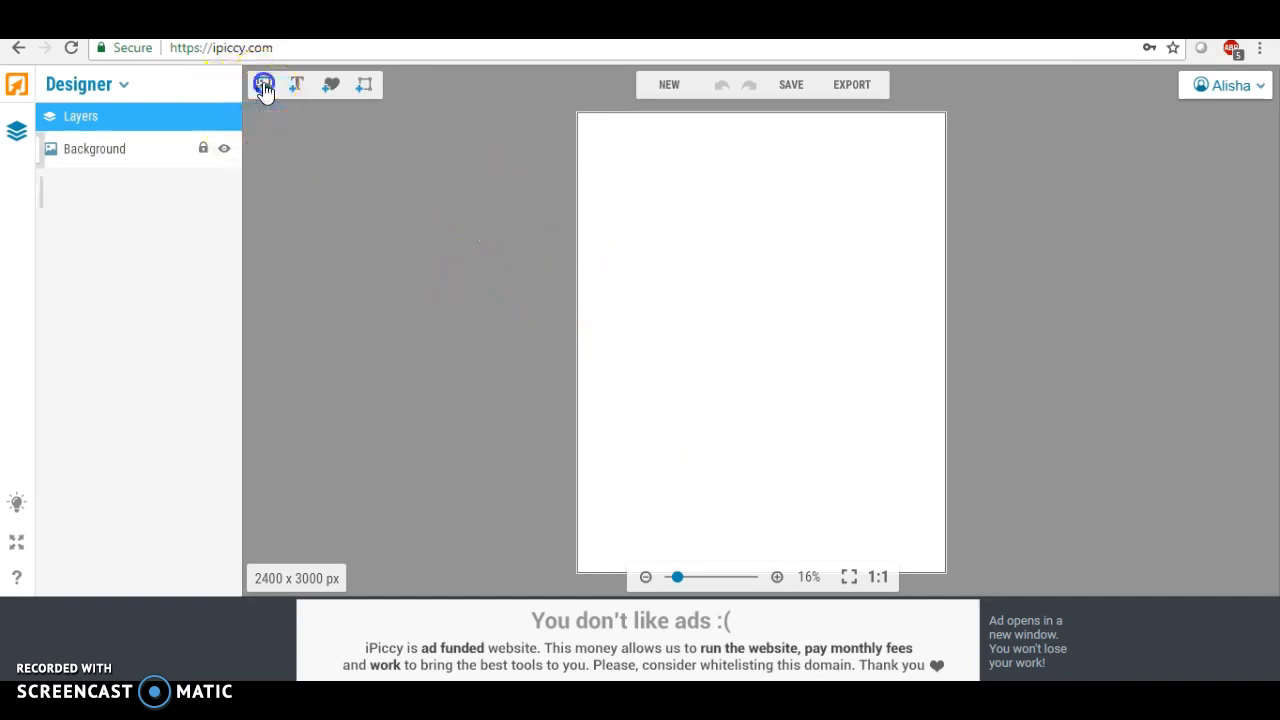
{"action": "left_click", "coordinate": [112, 150]}
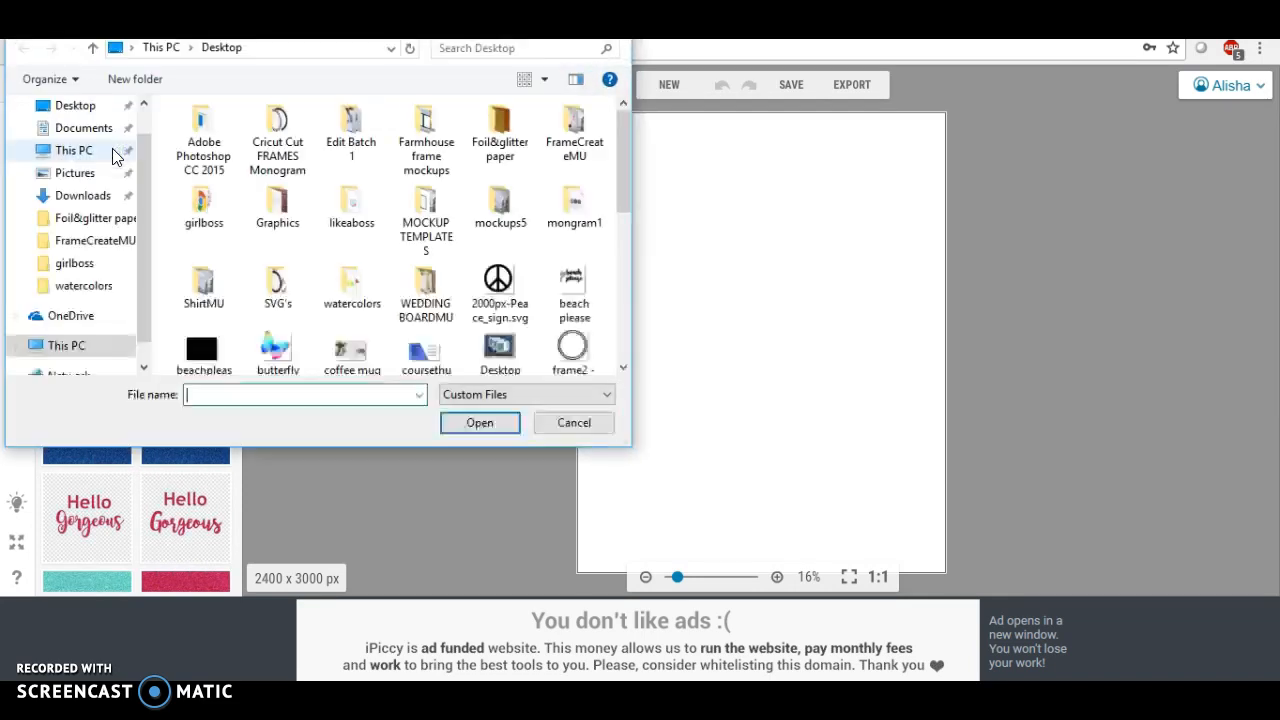
{"action": "scroll", "coordinate": [345, 185], "scroll_direction": "down", "scroll_amount": 5}
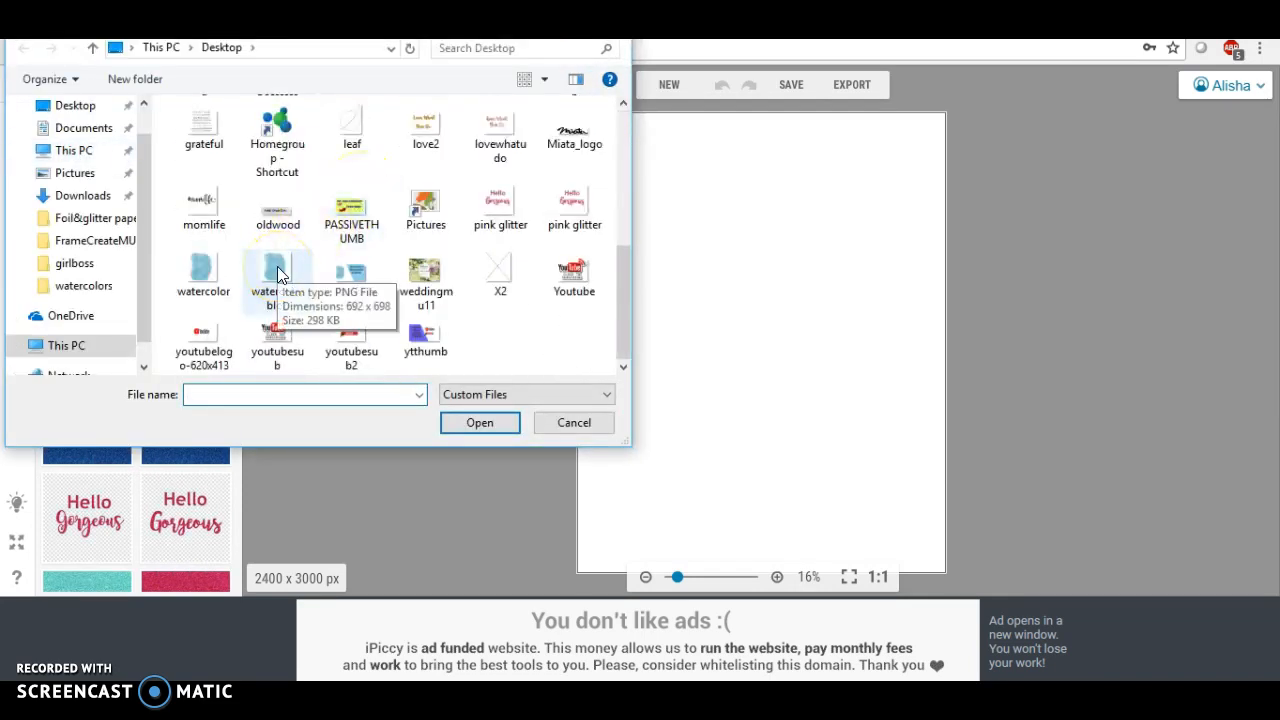
{"action": "double_click", "coordinate": [277, 266]}
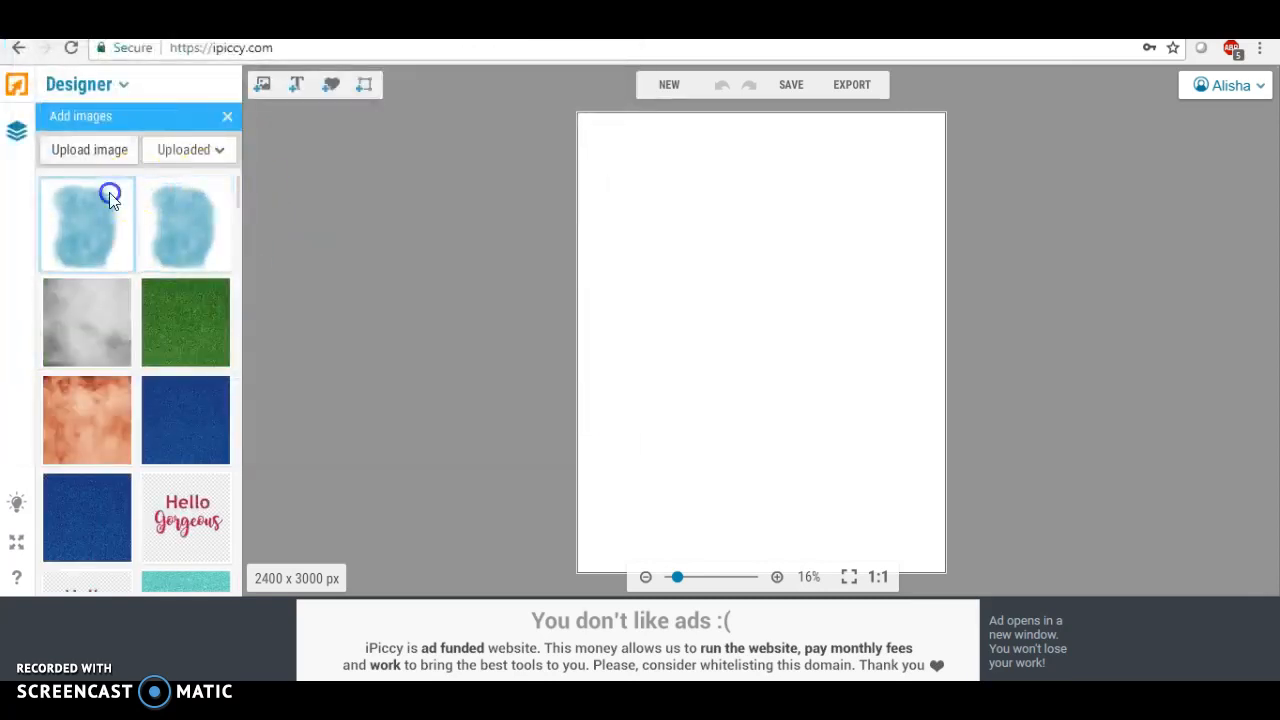
Place the watercolor blob on the canvas and enlarge it by its corner and bottom handles
{"action": "left_click_drag", "start_coordinate": [88, 214], "coordinate": [674, 209]}
{"action": "left_click", "coordinate": [748, 230]}
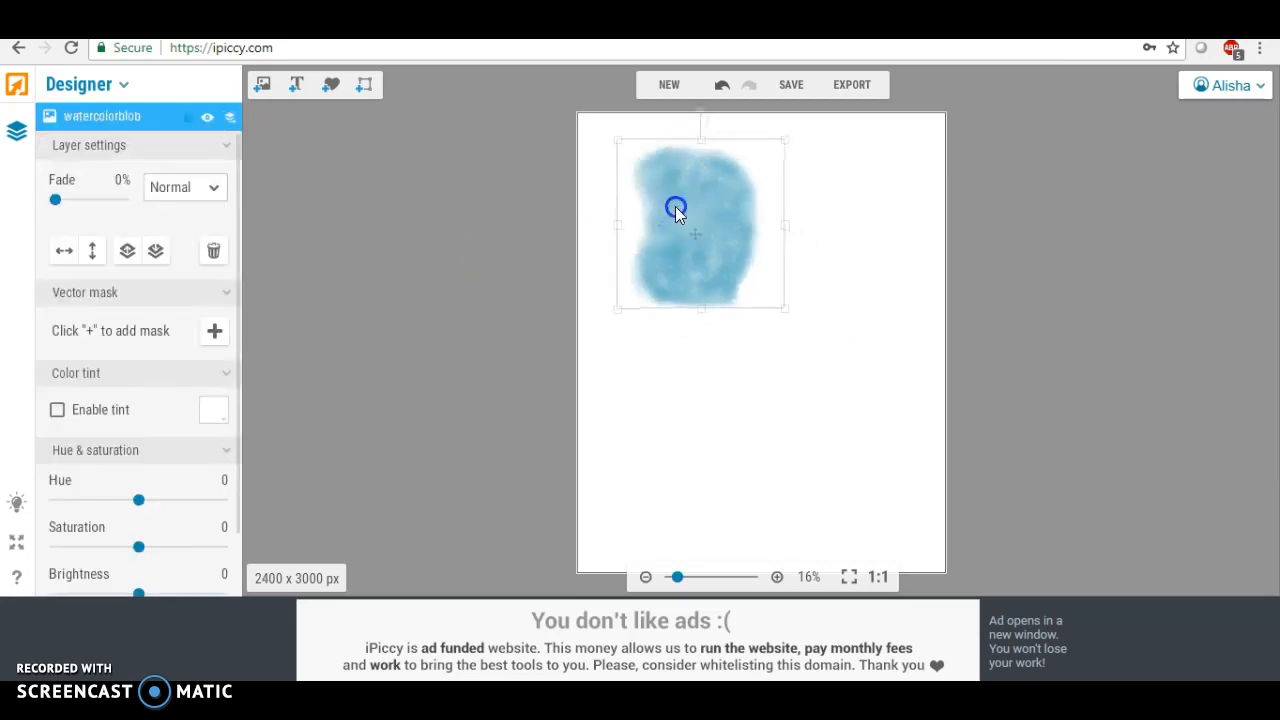
{"action": "left_click_drag", "start_coordinate": [786, 312], "coordinate": [916, 424]}
{"action": "left_click_drag", "start_coordinate": [757, 425], "coordinate": [768, 533]}
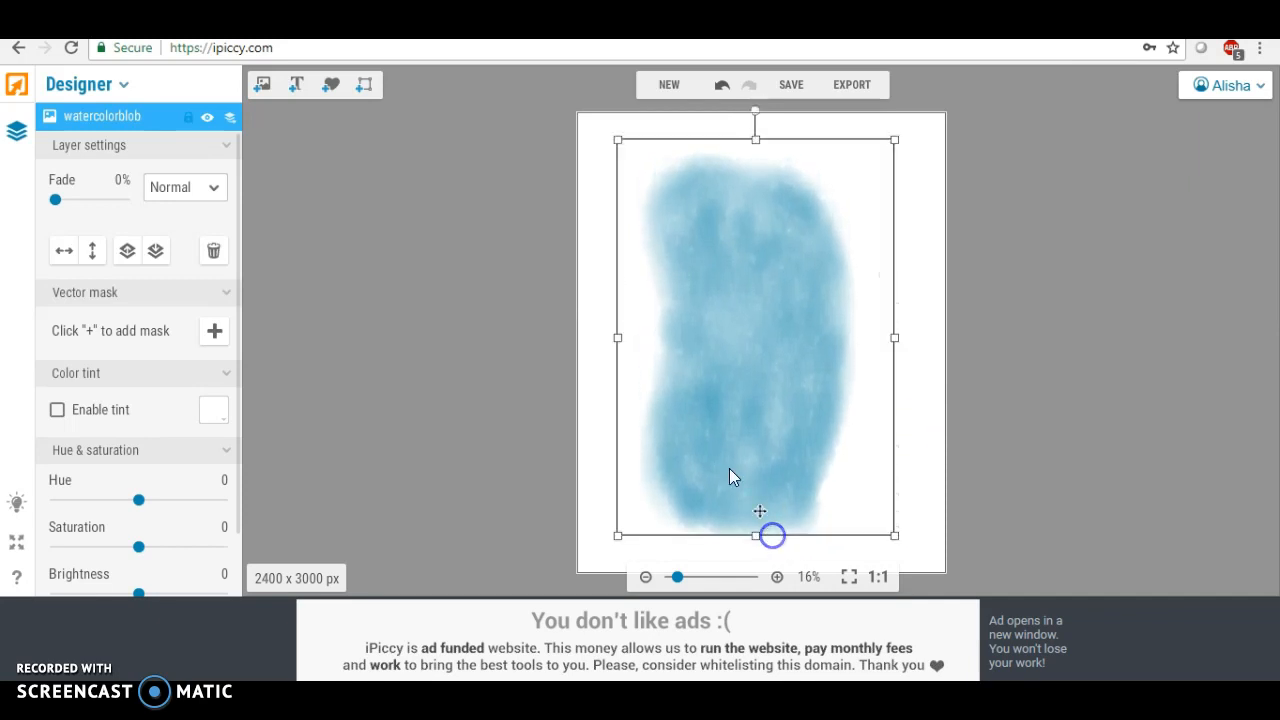
Stretch the blob's sides, top and bottom so it covers nearly the whole canvas, then deselect it
{"action": "left_click_drag", "start_coordinate": [612, 340], "coordinate": [563, 343]}
{"action": "left_click_drag", "start_coordinate": [737, 343], "coordinate": [774, 330]}
{"action": "left_click_drag", "start_coordinate": [930, 334], "coordinate": [986, 330]}
{"action": "left_click_drag", "start_coordinate": [834, 333], "coordinate": [800, 334]}
{"action": "left_click_drag", "start_coordinate": [770, 137], "coordinate": [769, 134]}
{"action": "left_click_drag", "start_coordinate": [768, 535], "coordinate": [766, 543]}
{"action": "left_click_drag", "start_coordinate": [572, 339], "coordinate": [560, 340]}
{"action": "left_click", "coordinate": [460, 330]}
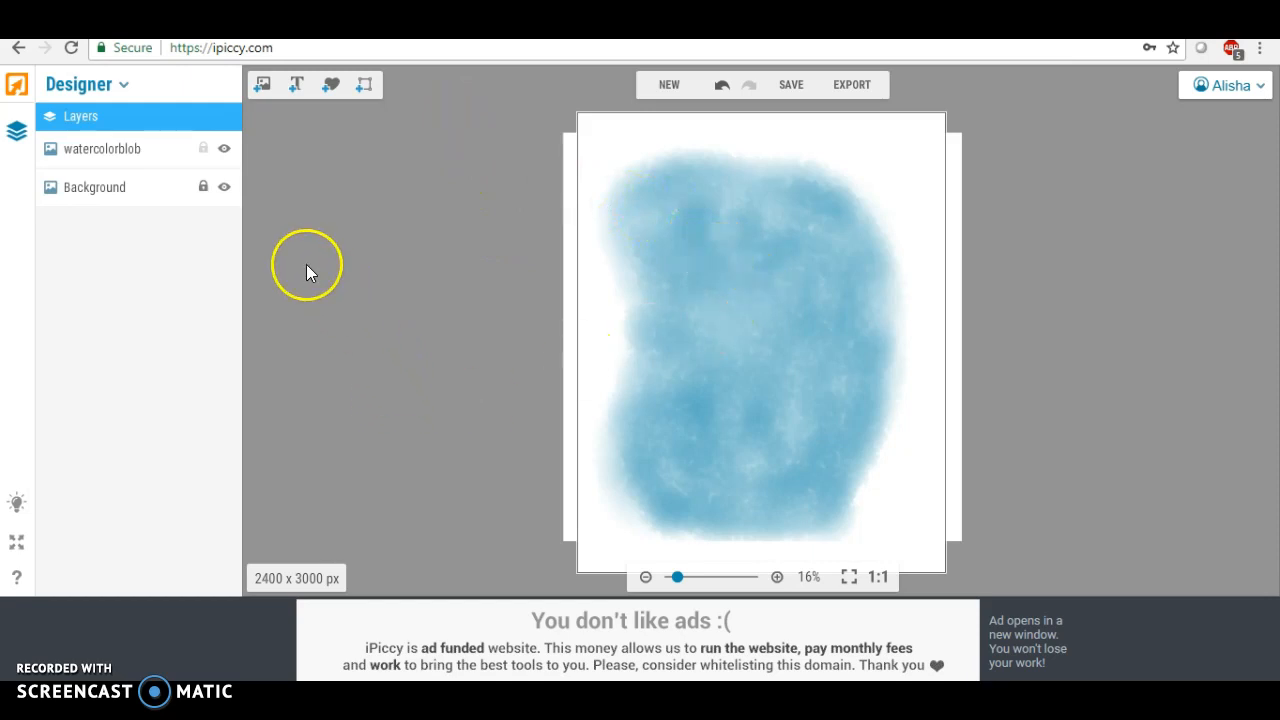
Add a text layer near the top of the blob and change its text to "Like"
{"action": "left_click", "coordinate": [297, 86]}
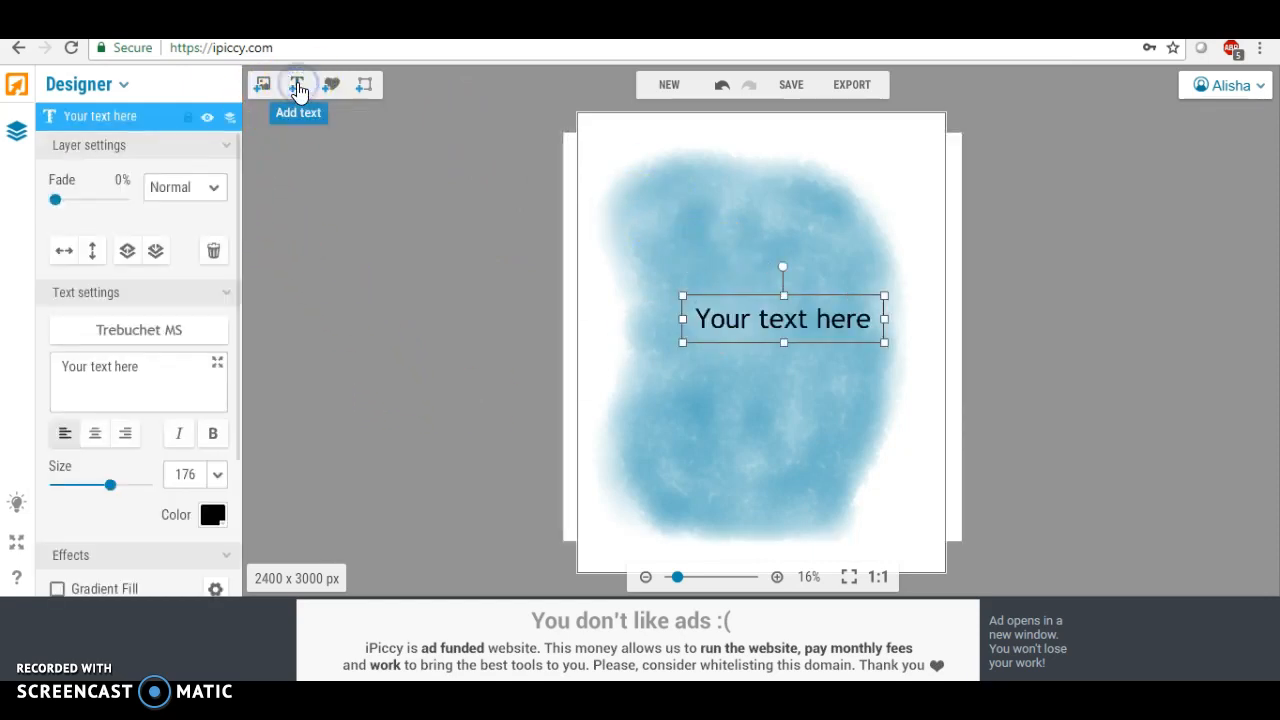
{"action": "left_click_drag", "start_coordinate": [751, 318], "coordinate": [720, 236]}
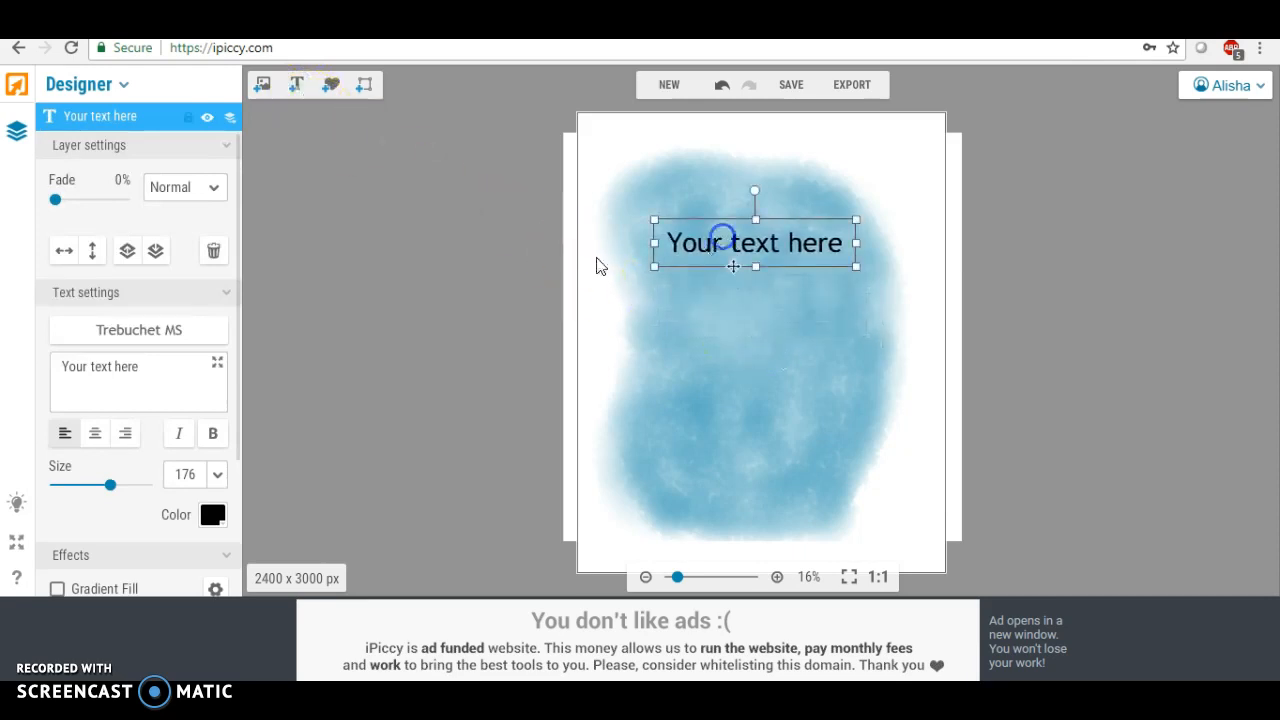
{"action": "left_click_drag", "start_coordinate": [158, 369], "coordinate": [16, 369]}
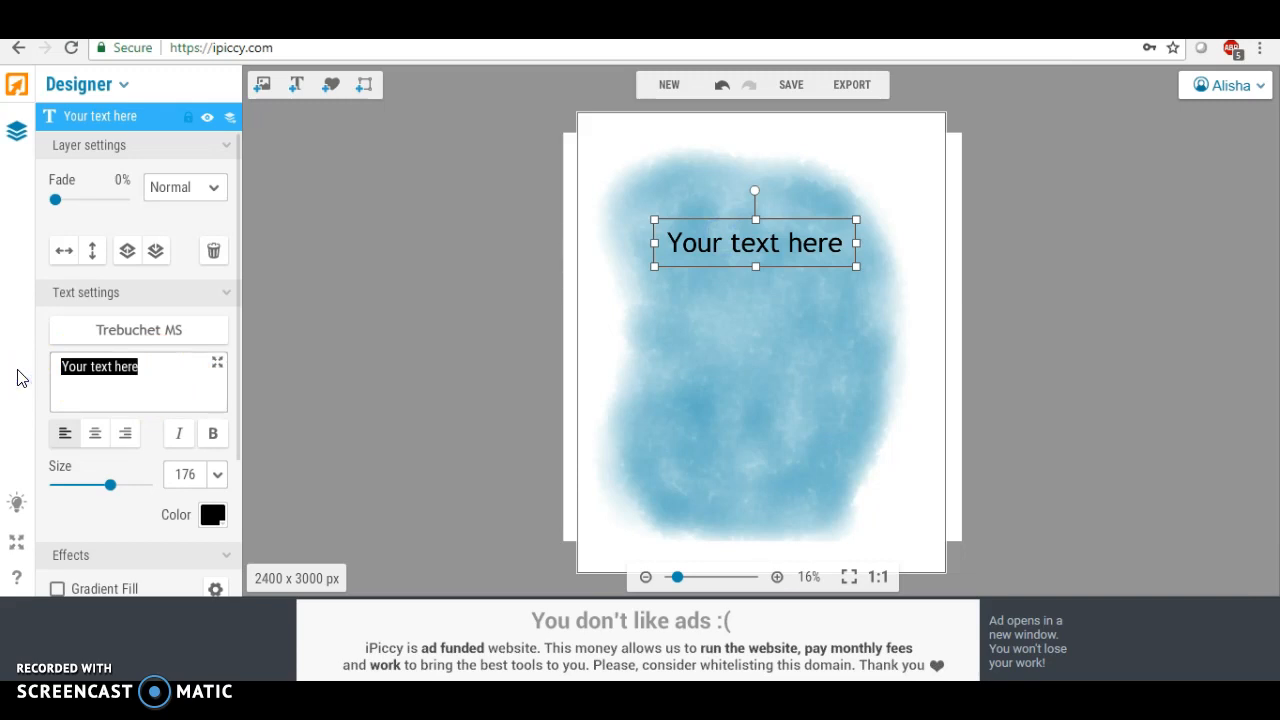
{"action": "type", "text": "Like"}
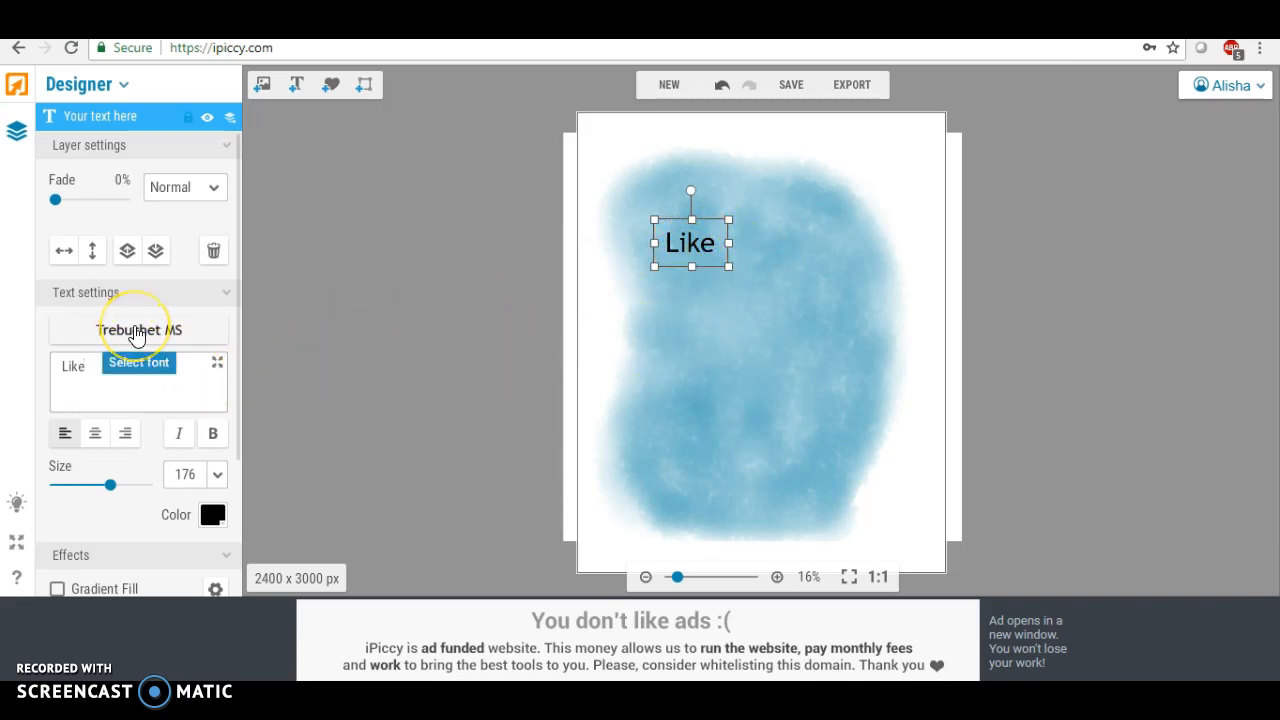
Set the "Like" text's font to the local font Magnolia Sky
{"action": "left_click", "coordinate": [137, 333]}
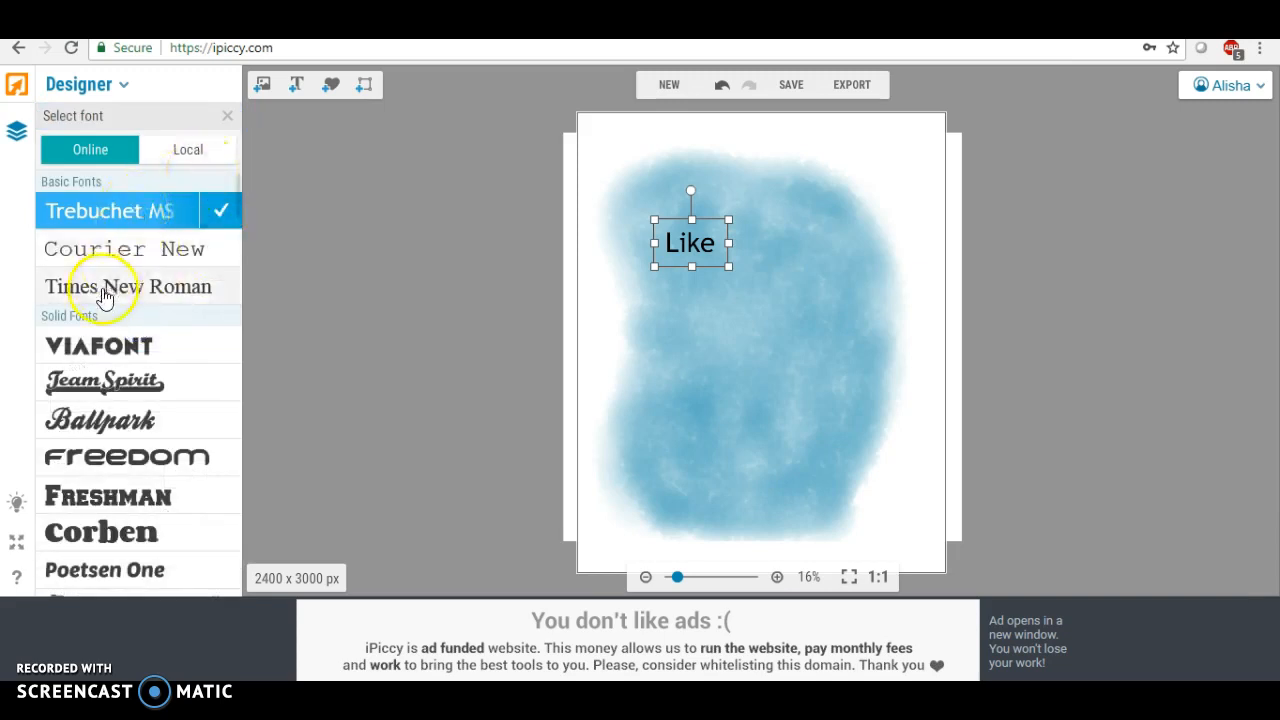
{"action": "left_click", "coordinate": [186, 155]}
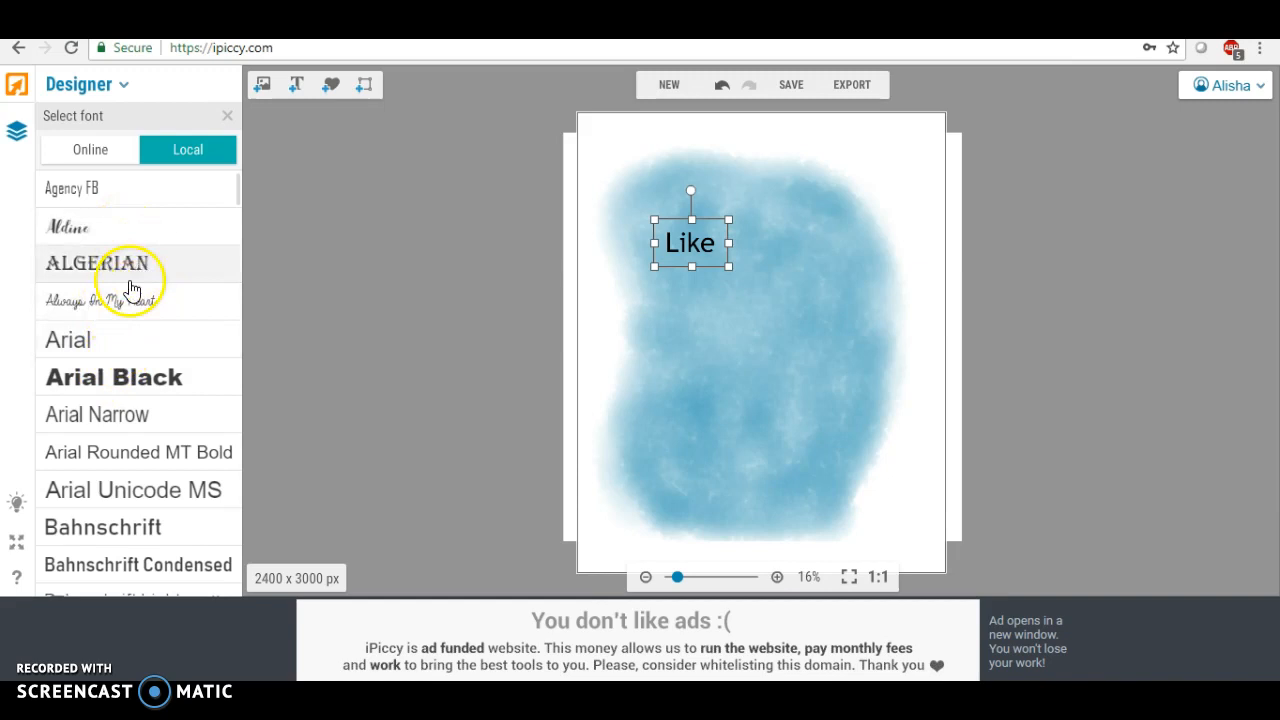
{"action": "scroll", "coordinate": [146, 326], "scroll_direction": "down", "scroll_amount": 1}
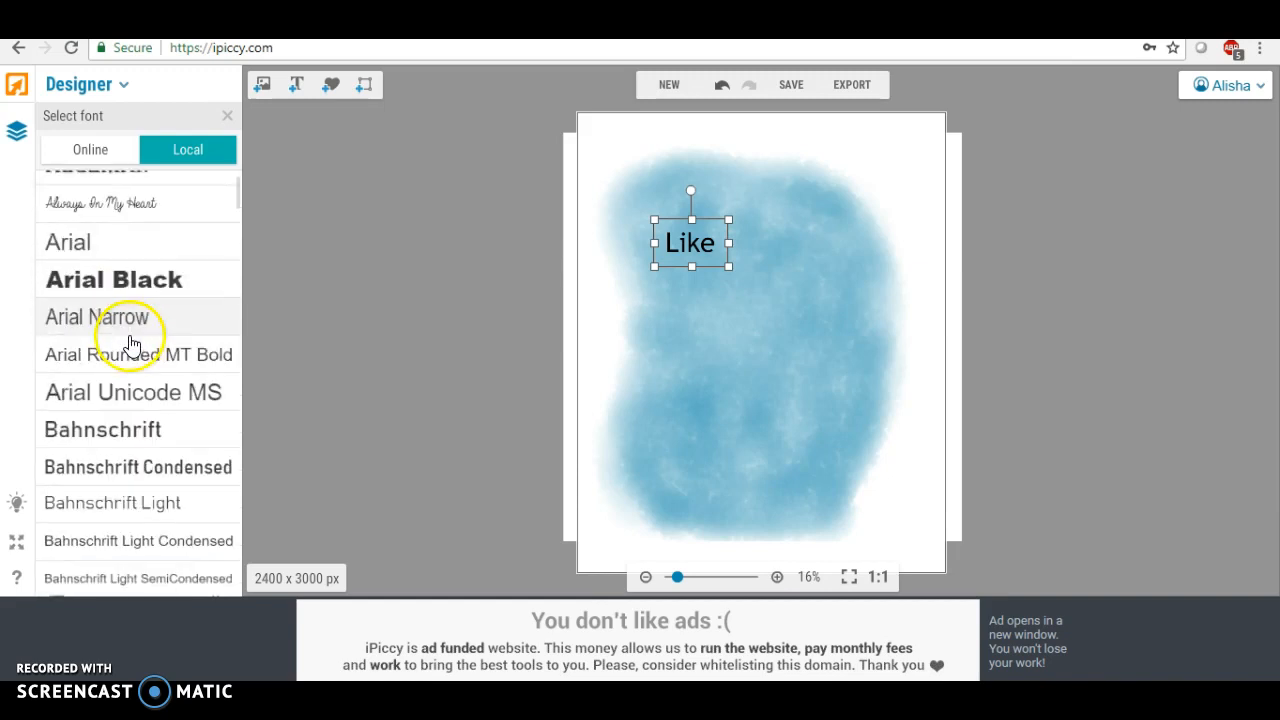
{"action": "left_click_drag", "start_coordinate": [238, 198], "coordinate": [240, 381]}
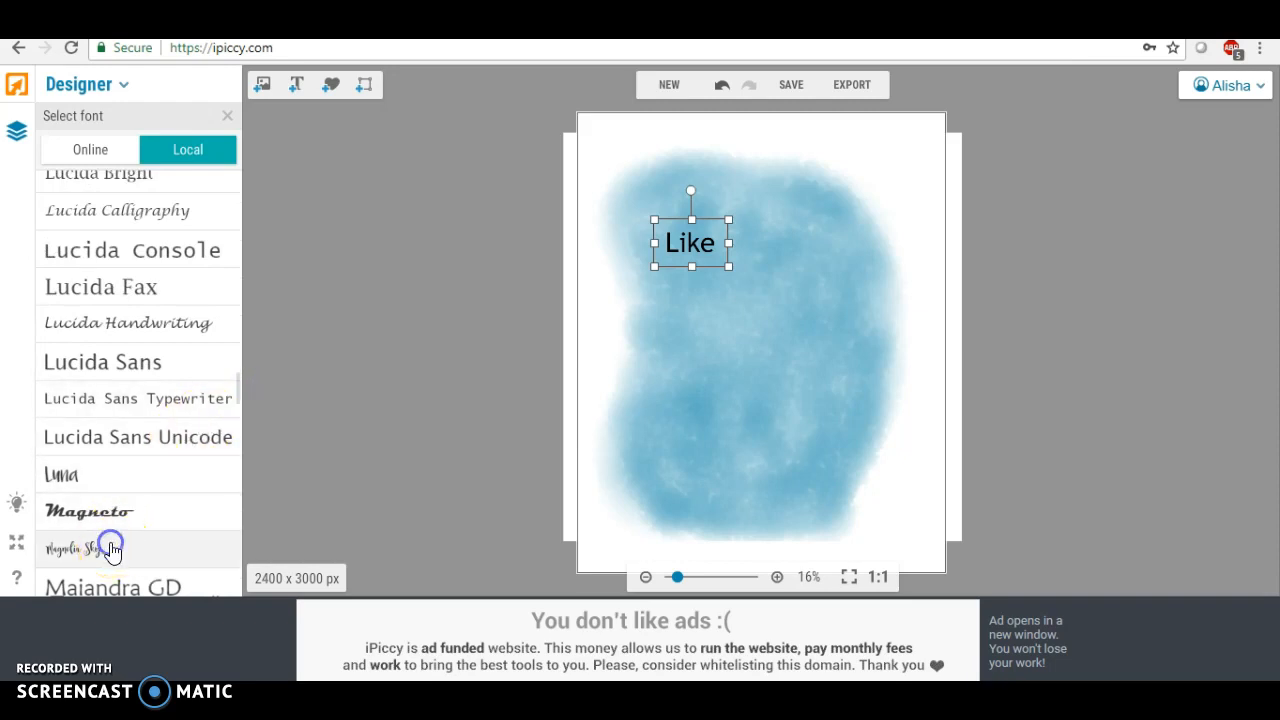
{"action": "left_click", "coordinate": [105, 545]}
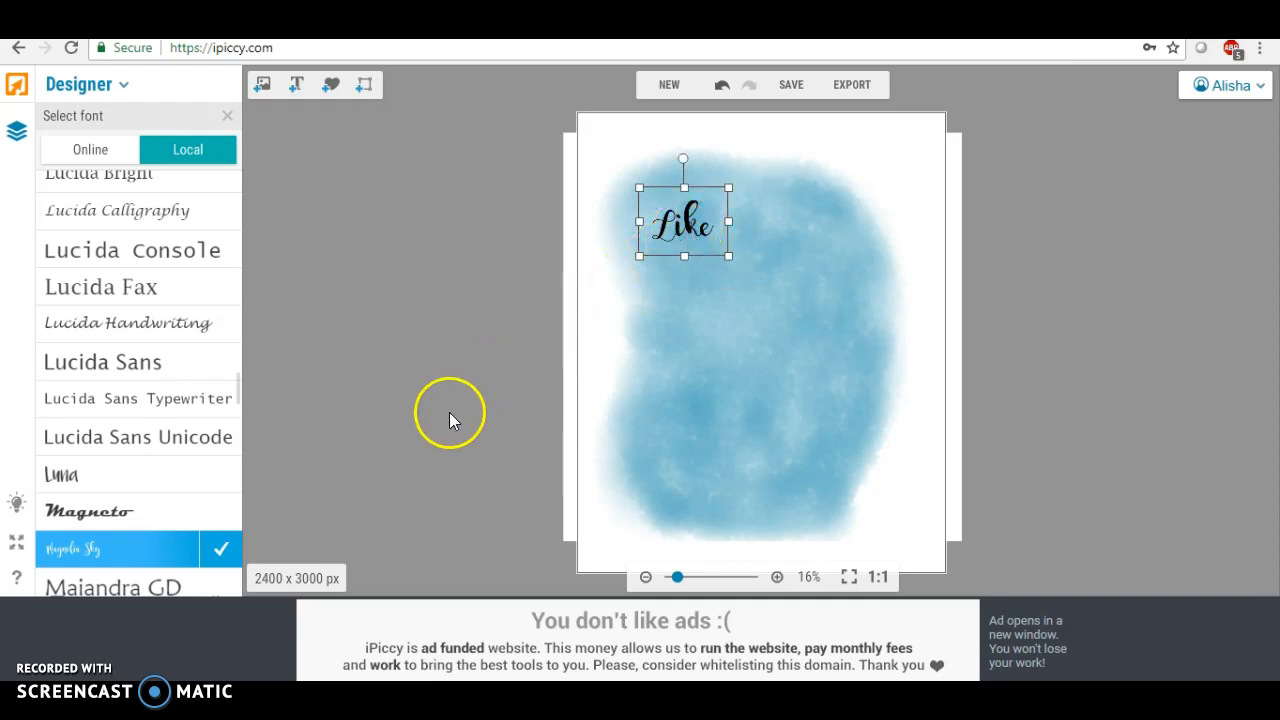
Enlarge the "Like" text to size 833, widen its box, and move it to the top of the blob
{"action": "left_click_drag", "start_coordinate": [731, 258], "coordinate": [895, 355]}
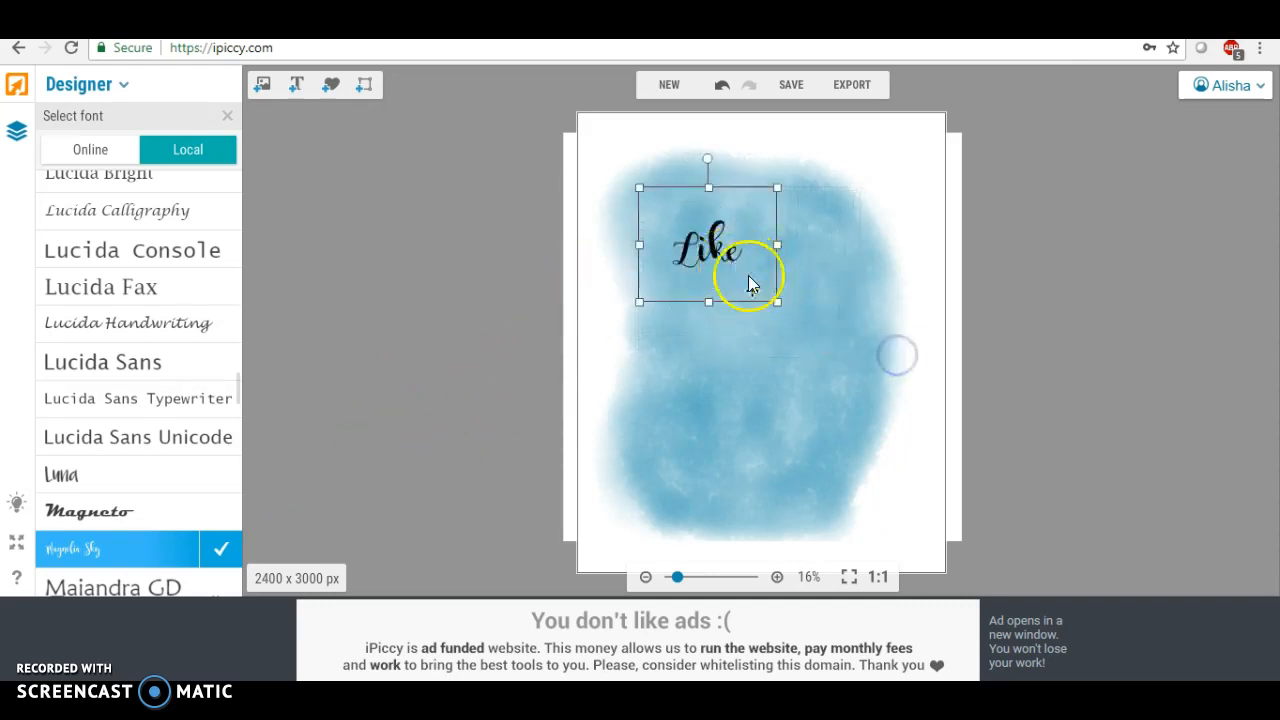
{"action": "left_click", "coordinate": [628, 258]}
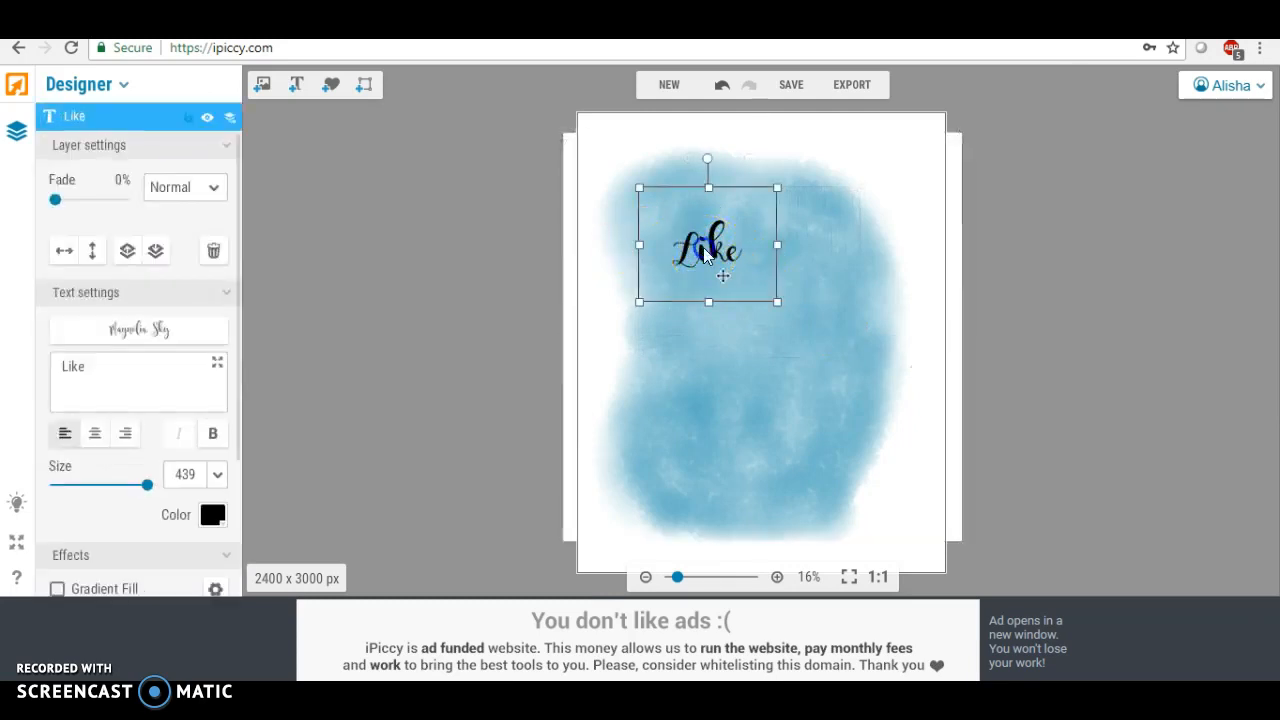
{"action": "left_click", "coordinate": [779, 298]}
{"action": "left_click", "coordinate": [714, 251]}
{"action": "left_click_drag", "start_coordinate": [777, 301], "coordinate": [846, 364]}
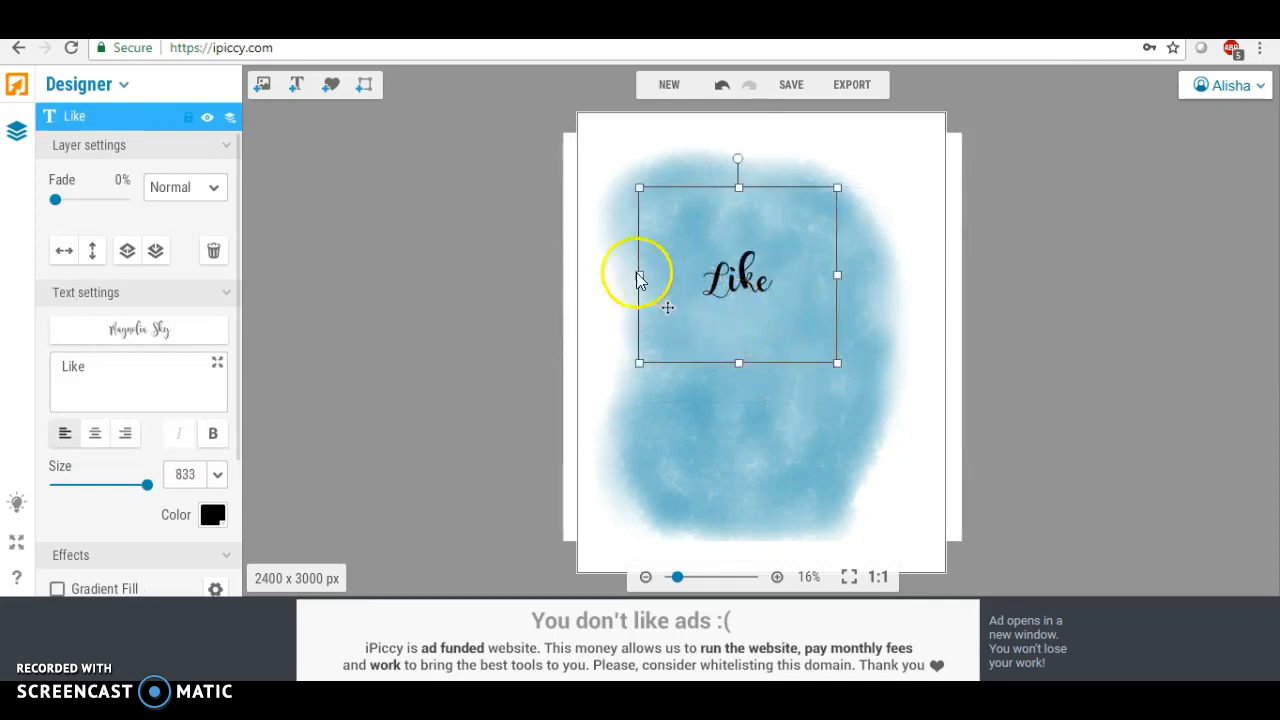
{"action": "left_click_drag", "start_coordinate": [639, 275], "coordinate": [409, 286]}
{"action": "left_click_drag", "start_coordinate": [694, 366], "coordinate": [711, 511]}
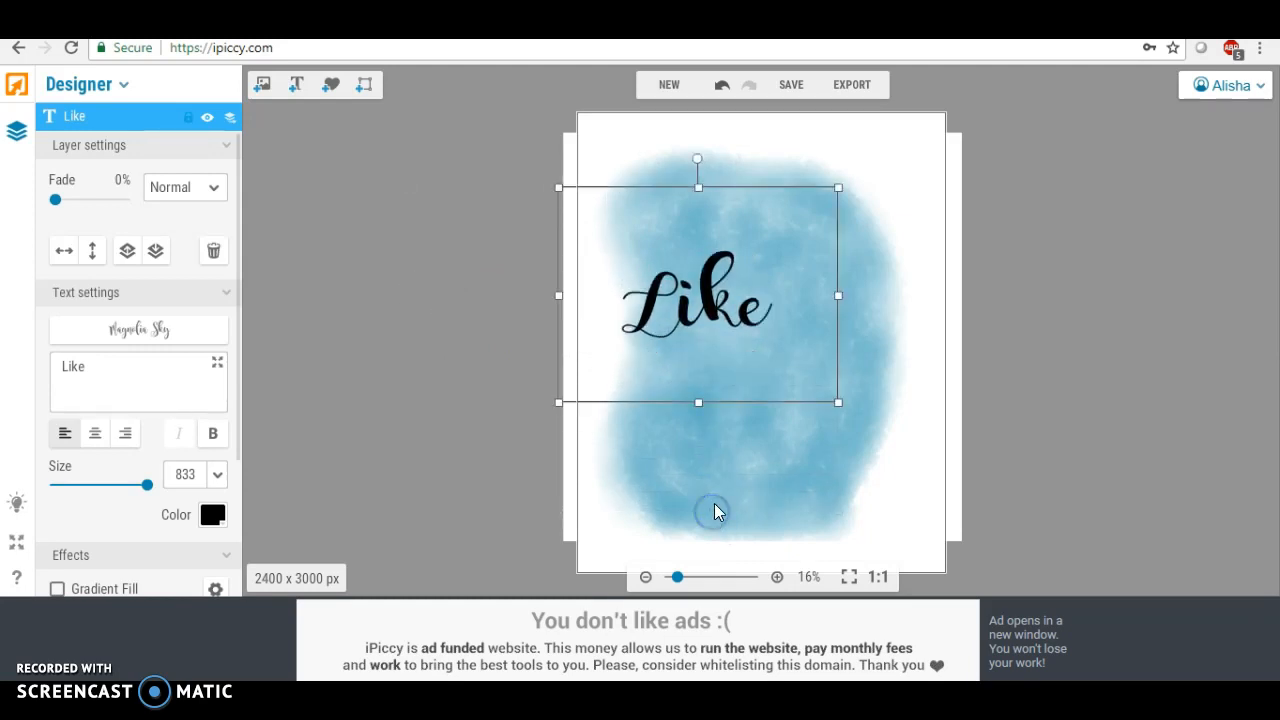
{"action": "left_click_drag", "start_coordinate": [717, 299], "coordinate": [750, 214]}
{"action": "left_click", "coordinate": [711, 337]}
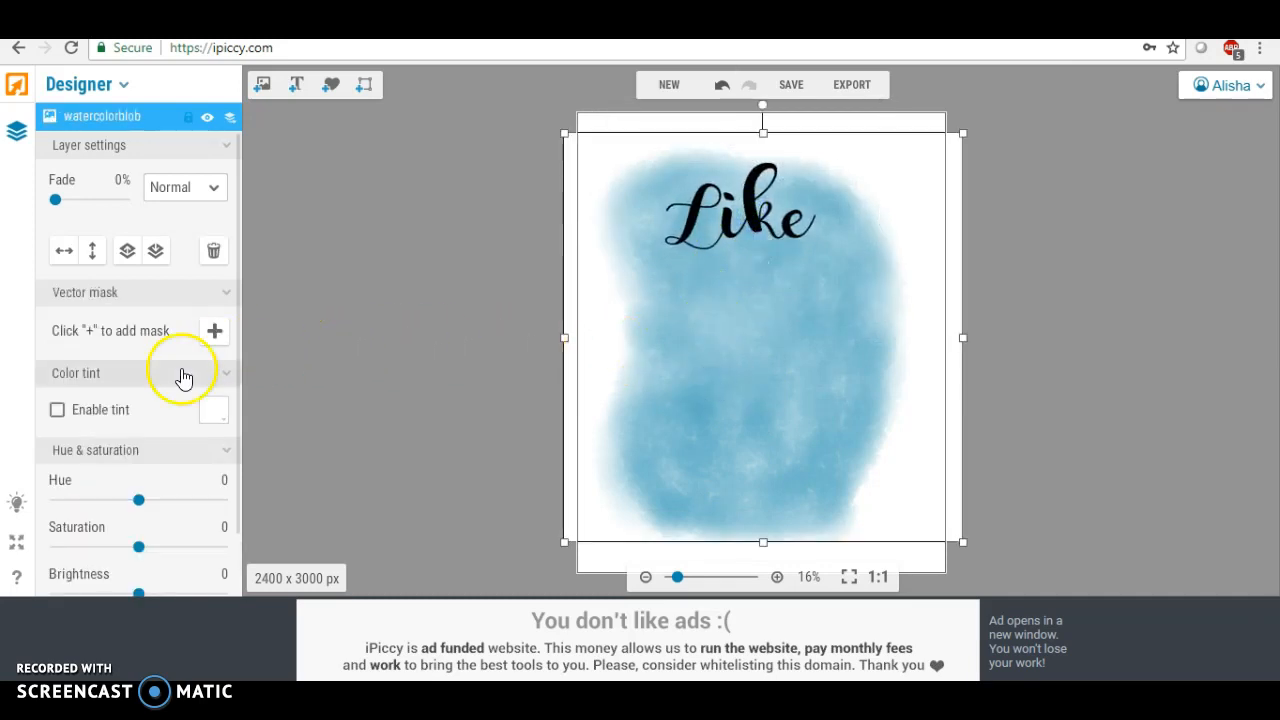
Add a second text layer and change its text to "A Girl"
{"action": "left_click", "coordinate": [297, 88]}
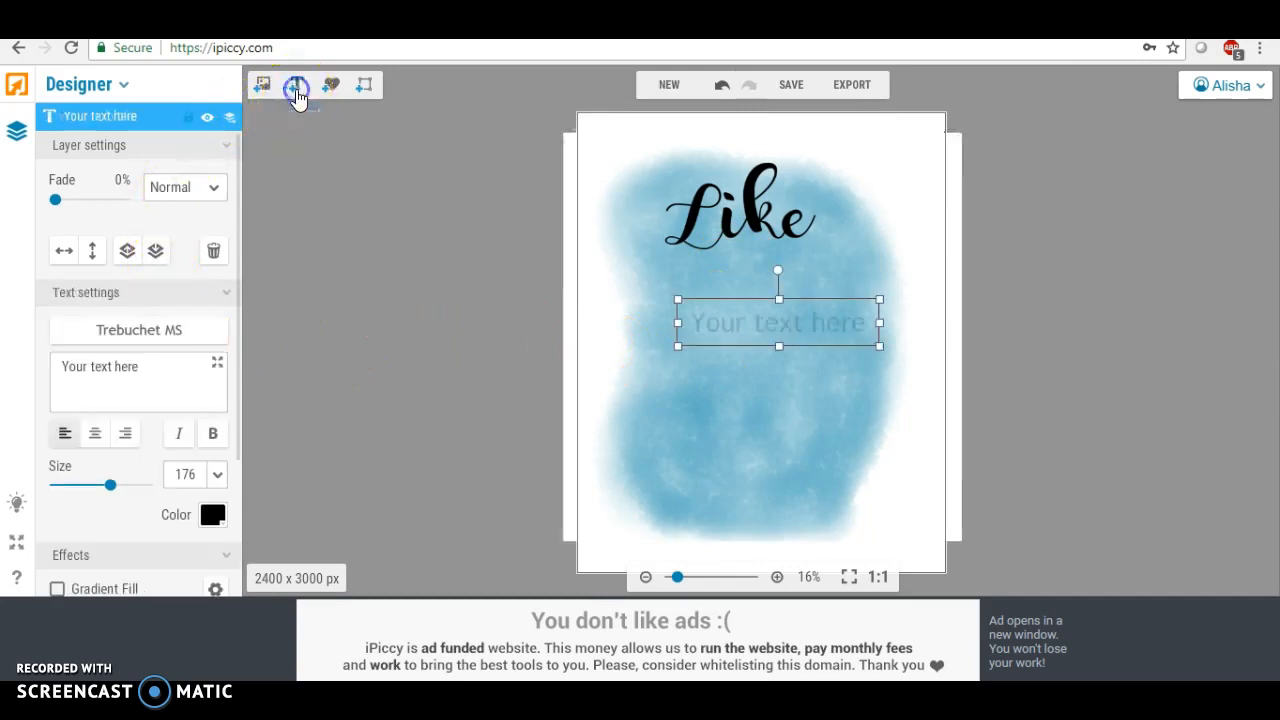
{"action": "left_click", "coordinate": [148, 363]}
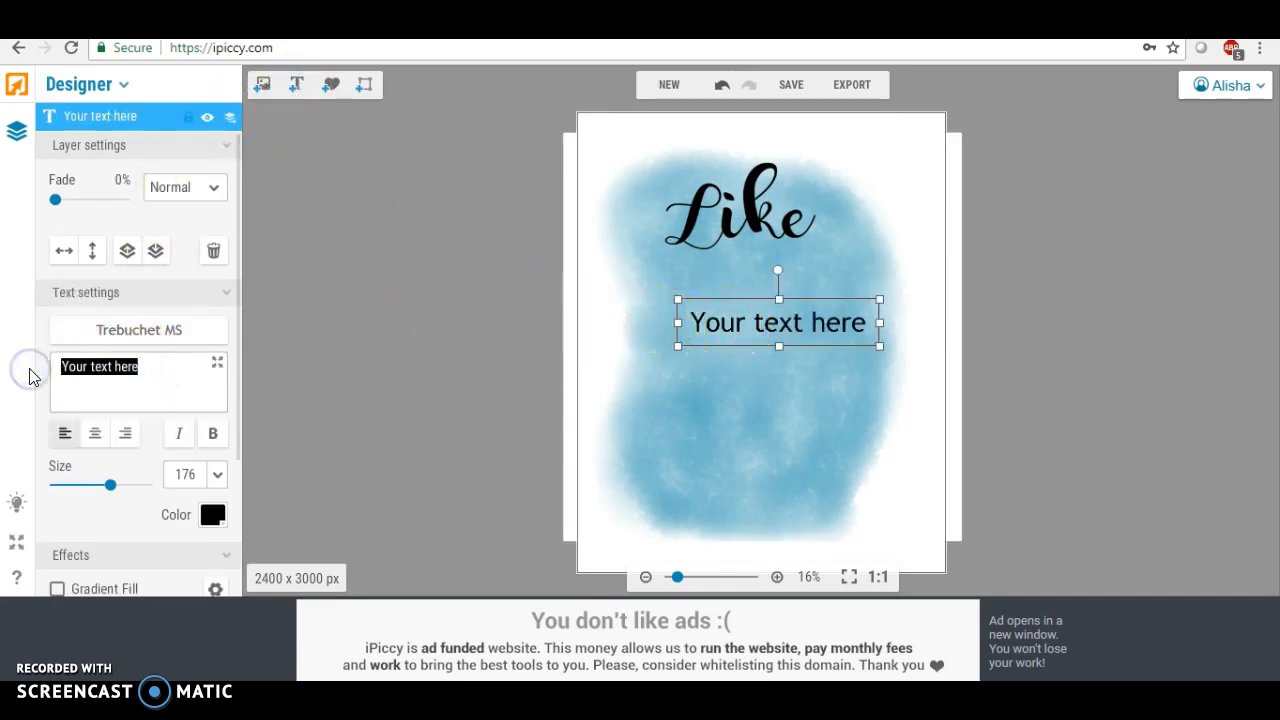
{"action": "type", "text": "A Girl"}
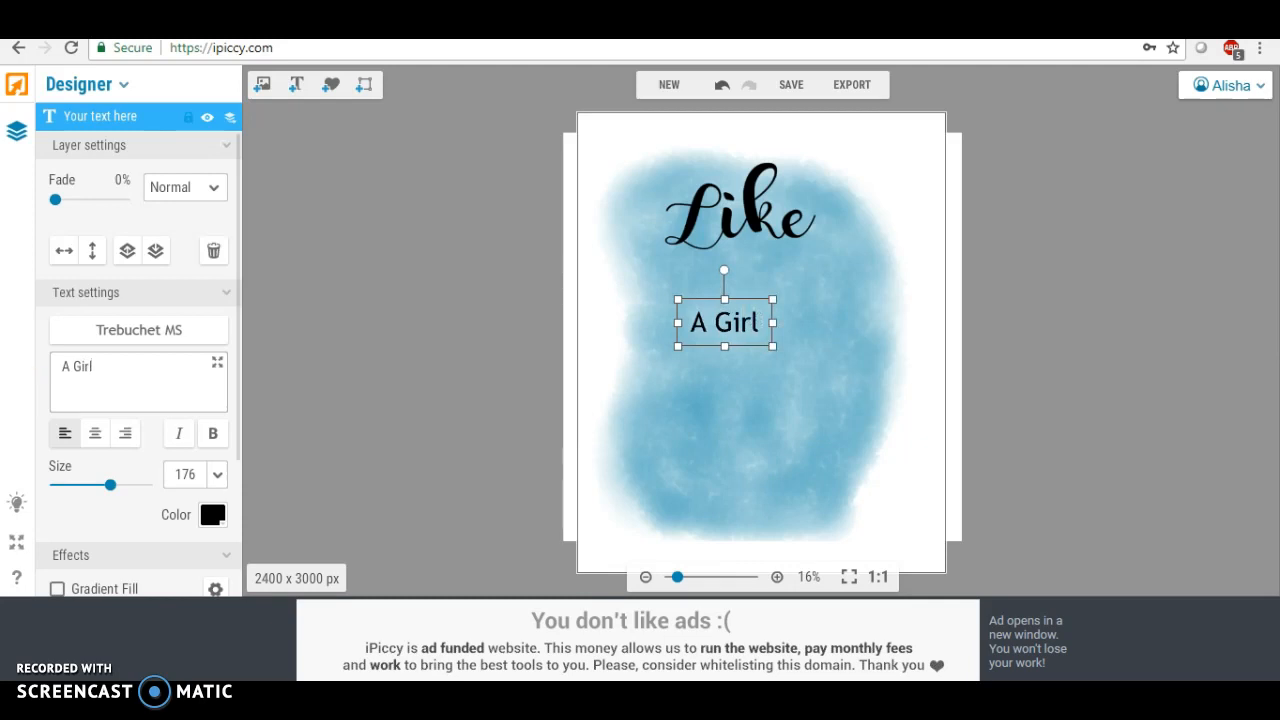
Set the "A Girl" text's font to the local font Magnolia Sky
{"action": "left_click", "coordinate": [126, 329]}
{"action": "left_click", "coordinate": [192, 150]}
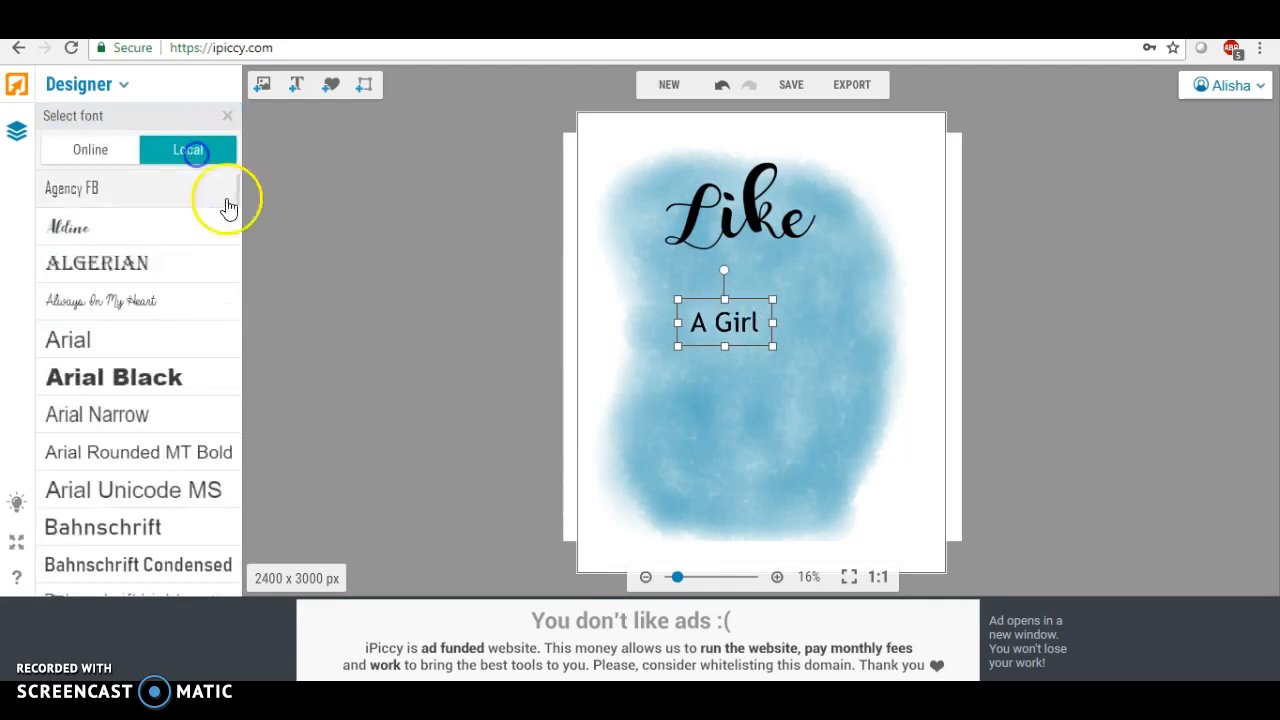
{"action": "left_click_drag", "start_coordinate": [238, 190], "coordinate": [237, 393]}
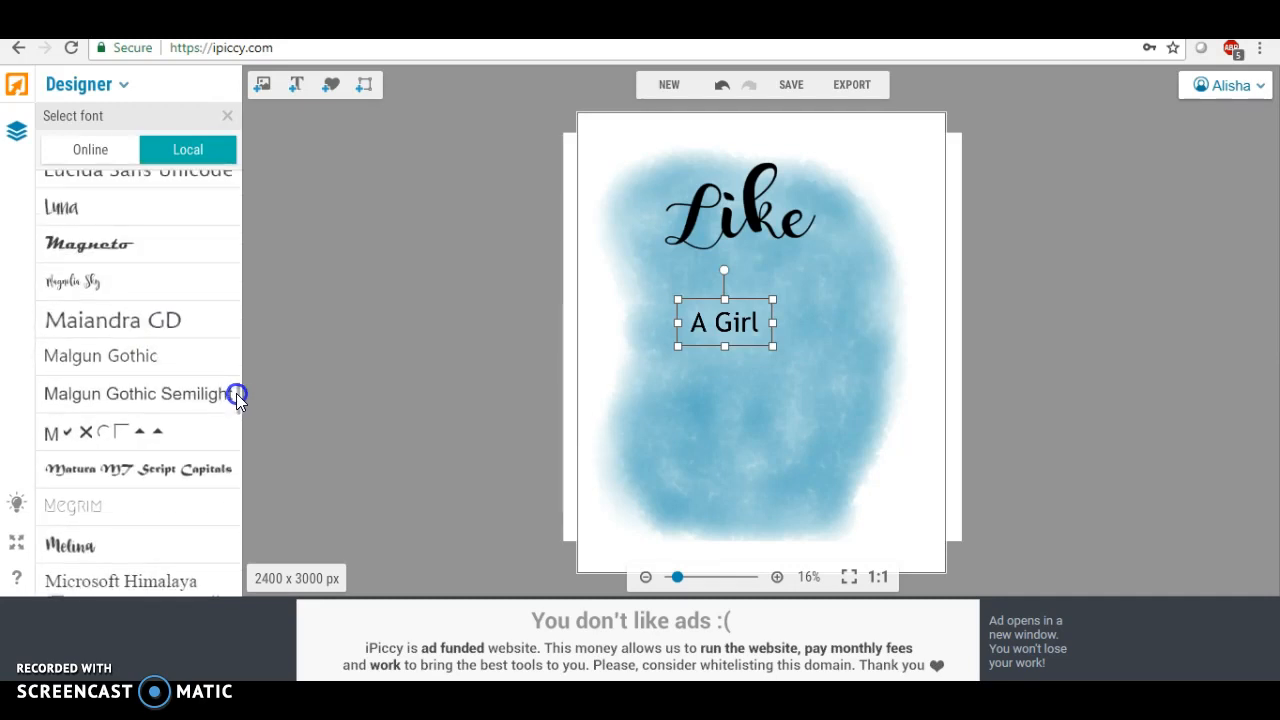
{"action": "left_click", "coordinate": [121, 288]}
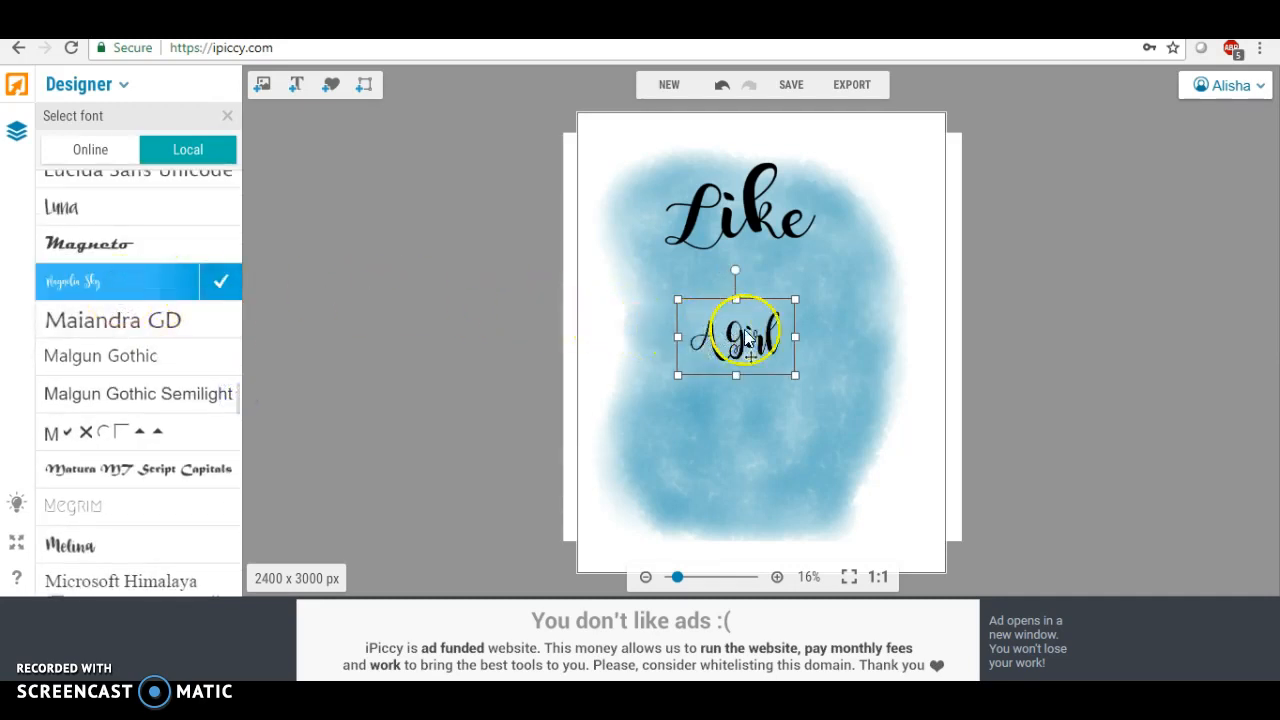
Enlarge "A Girl" under "Like" and adjust the positions of both text layers
{"action": "left_click_drag", "start_coordinate": [679, 340], "coordinate": [594, 349]}
{"action": "left_click_drag", "start_coordinate": [800, 340], "coordinate": [870, 333]}
{"action": "left_click_drag", "start_coordinate": [744, 377], "coordinate": [743, 462]}
{"action": "left_click_drag", "start_coordinate": [757, 371], "coordinate": [764, 317]}
{"action": "left_click", "coordinate": [712, 199]}
{"action": "left_click_drag", "start_coordinate": [602, 209], "coordinate": [531, 214]}
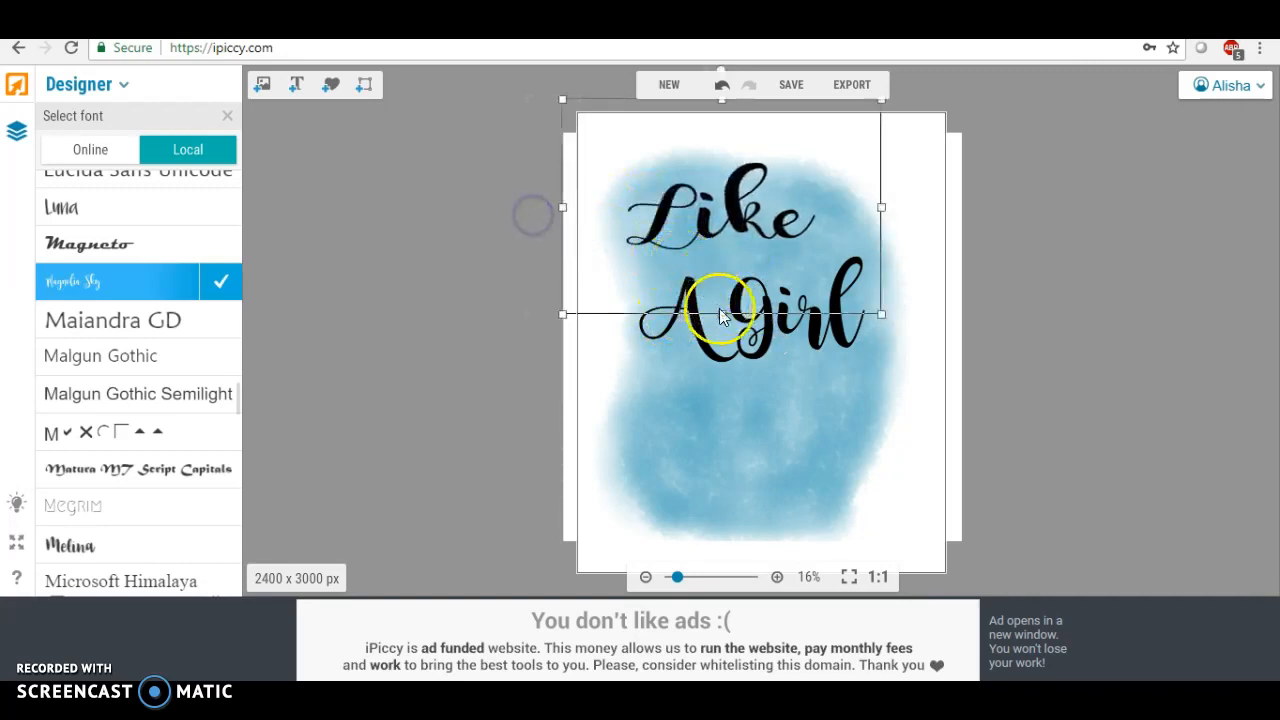
{"action": "mouse_move", "coordinate": [720, 217]}
{"action": "left_mouse_down"}
{"action": "mouse_move", "coordinate": [739, 220]}
{"action": "mouse_move", "coordinate": [742, 207]}
{"action": "left_mouse_up"}
{"action": "left_click_drag", "start_coordinate": [730, 346], "coordinate": [722, 356]}
{"action": "left_click", "coordinate": [709, 428]}
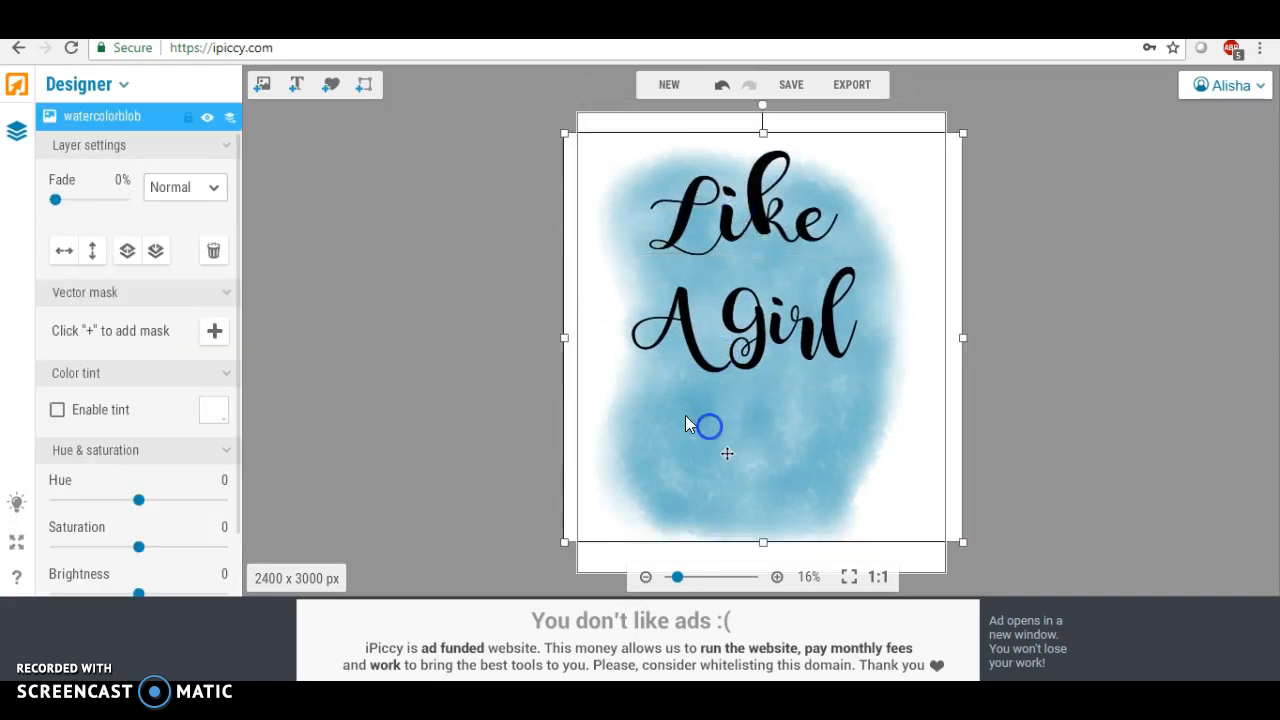
Add a third text layer below "A Girl" and change its text to "Boss"
{"action": "left_click", "coordinate": [297, 89]}
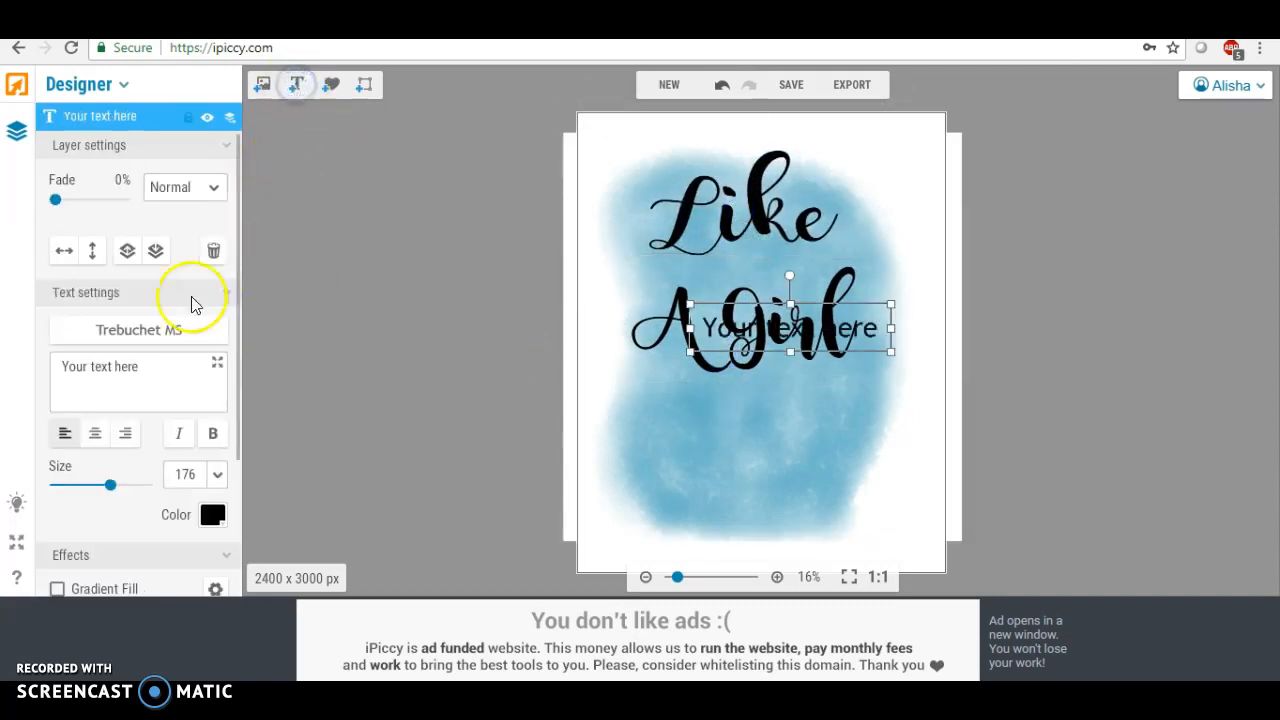
{"action": "left_click_drag", "start_coordinate": [697, 338], "coordinate": [709, 433]}
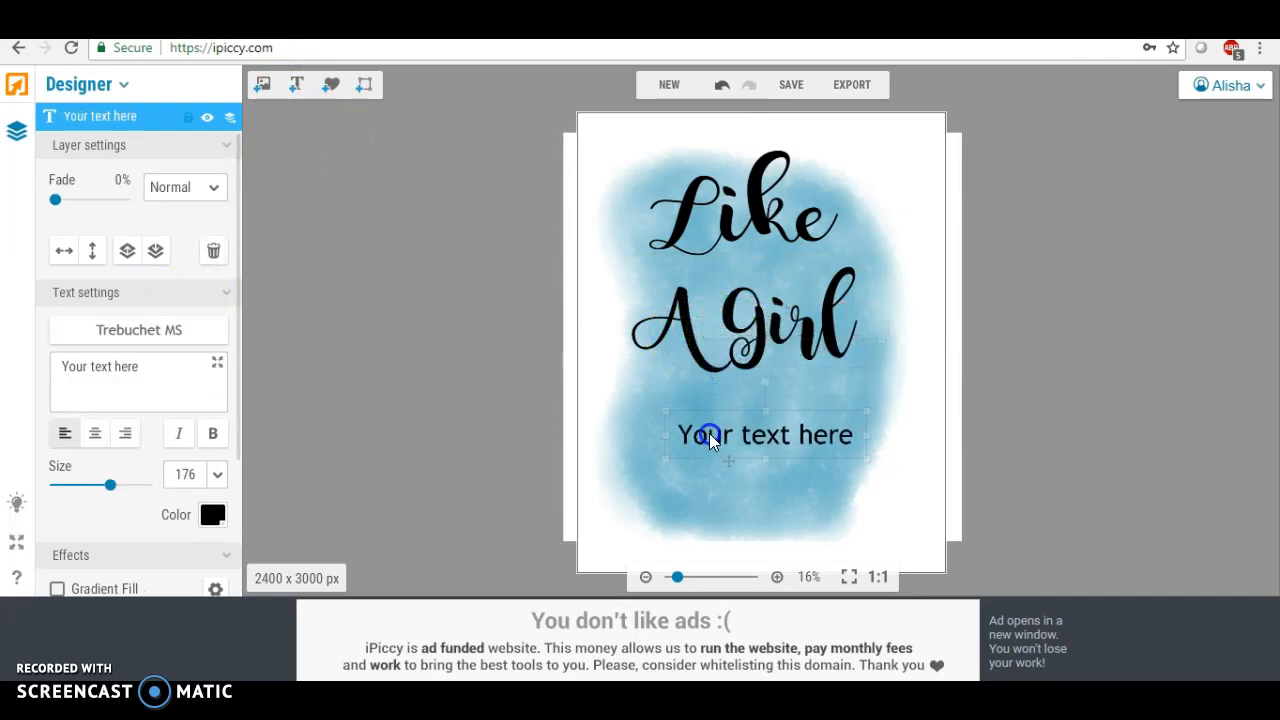
{"action": "left_click_drag", "start_coordinate": [150, 367], "coordinate": [86, 368]}
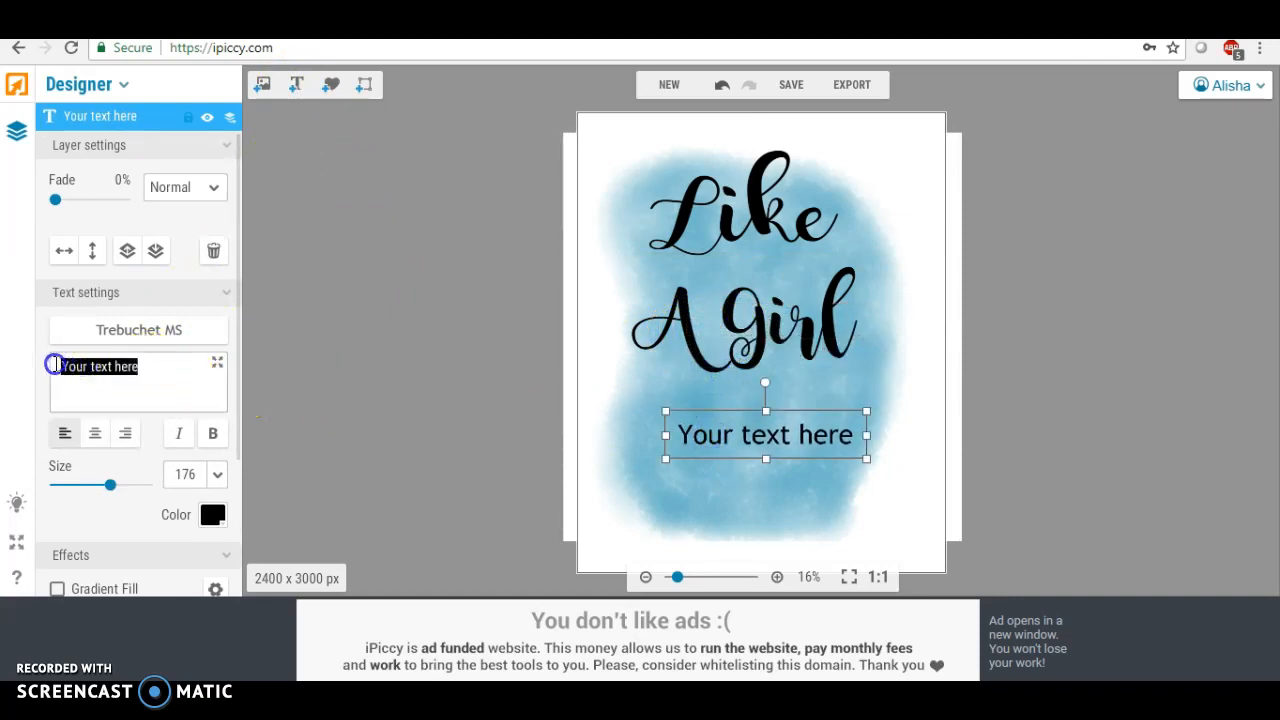
{"action": "type", "text": "Boss"}
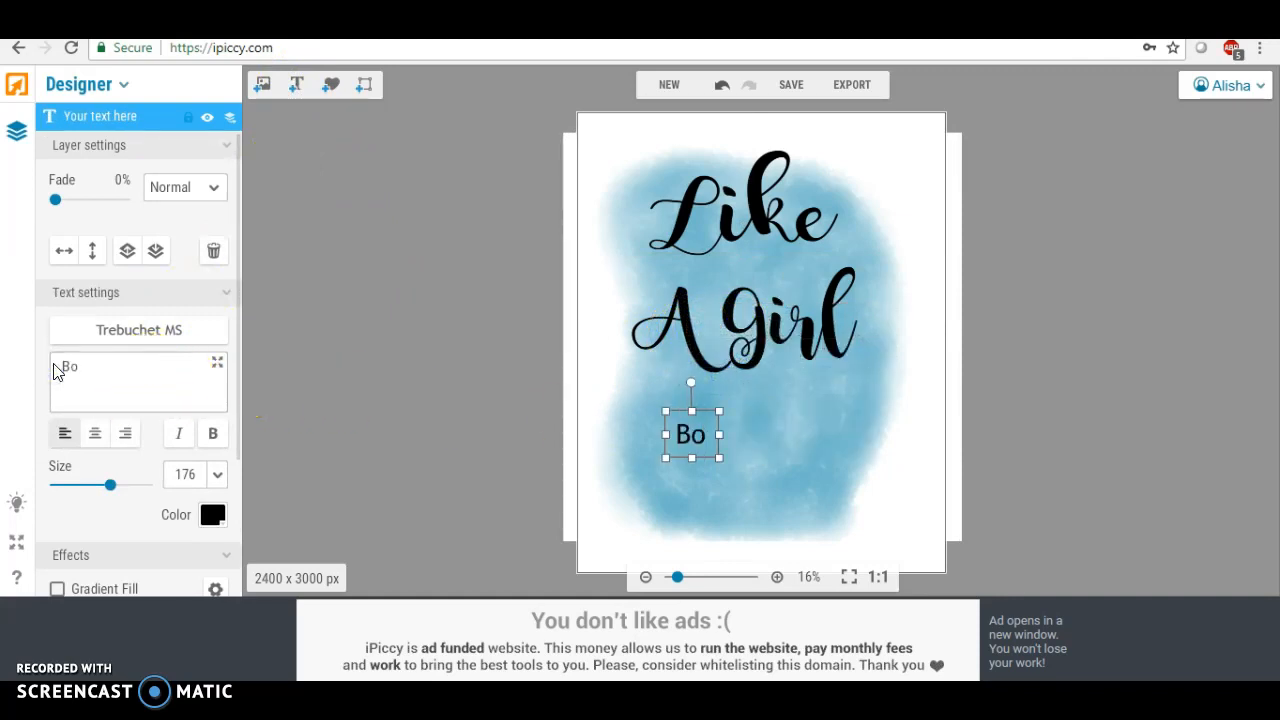
Set the "Boss" text's font to the local font Magnolia Sky and make it bold
{"action": "left_click", "coordinate": [145, 331]}
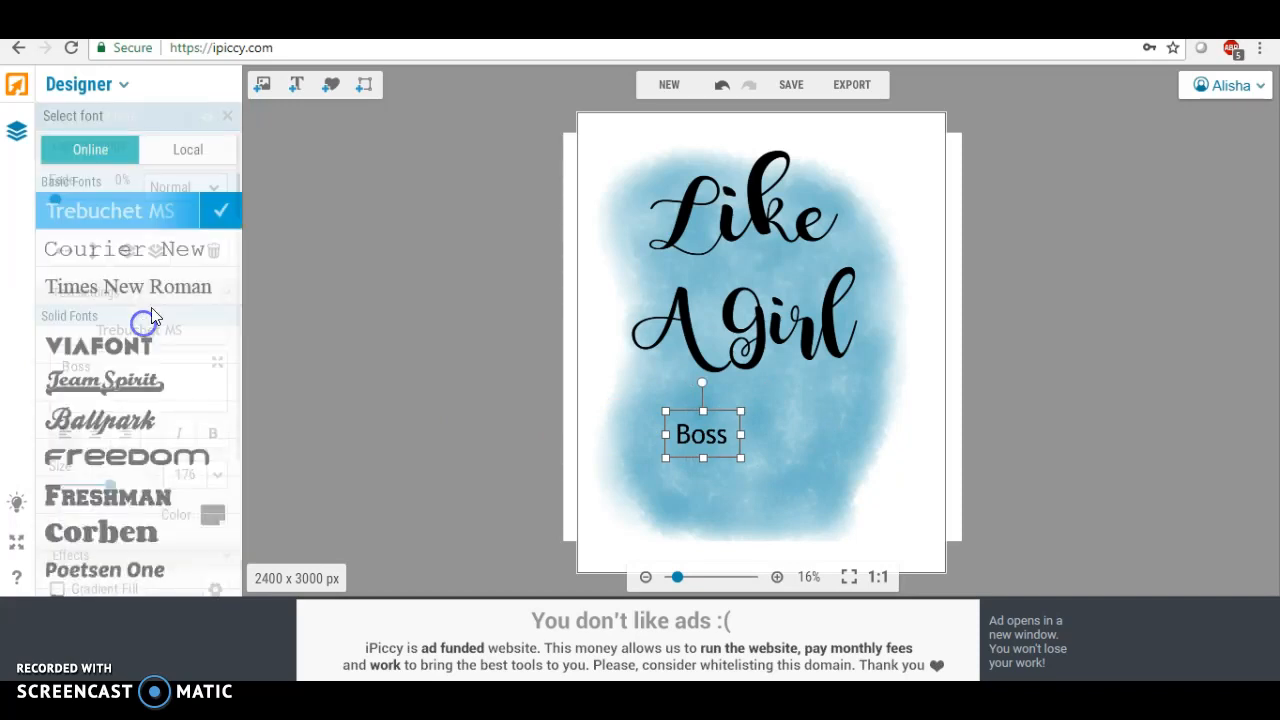
{"action": "left_click", "coordinate": [198, 154]}
{"action": "left_click_drag", "start_coordinate": [238, 190], "coordinate": [238, 398]}
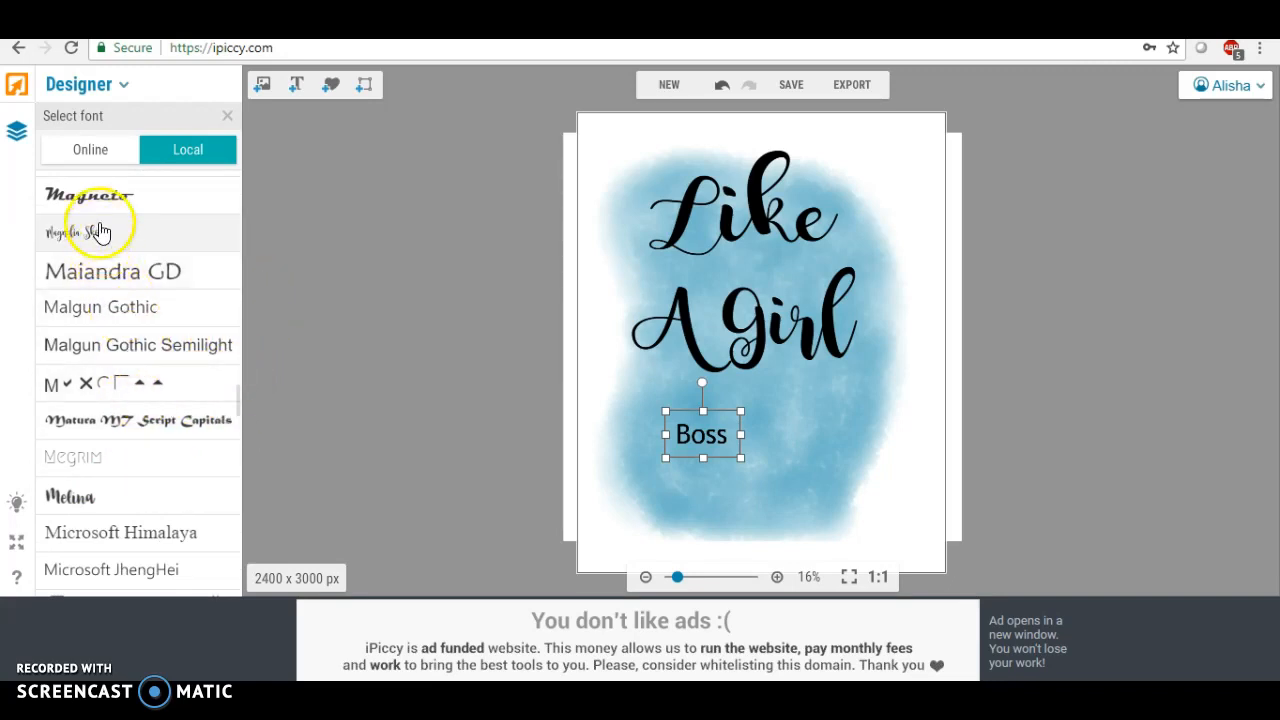
{"action": "left_click", "coordinate": [94, 230]}
{"action": "left_click", "coordinate": [221, 236]}
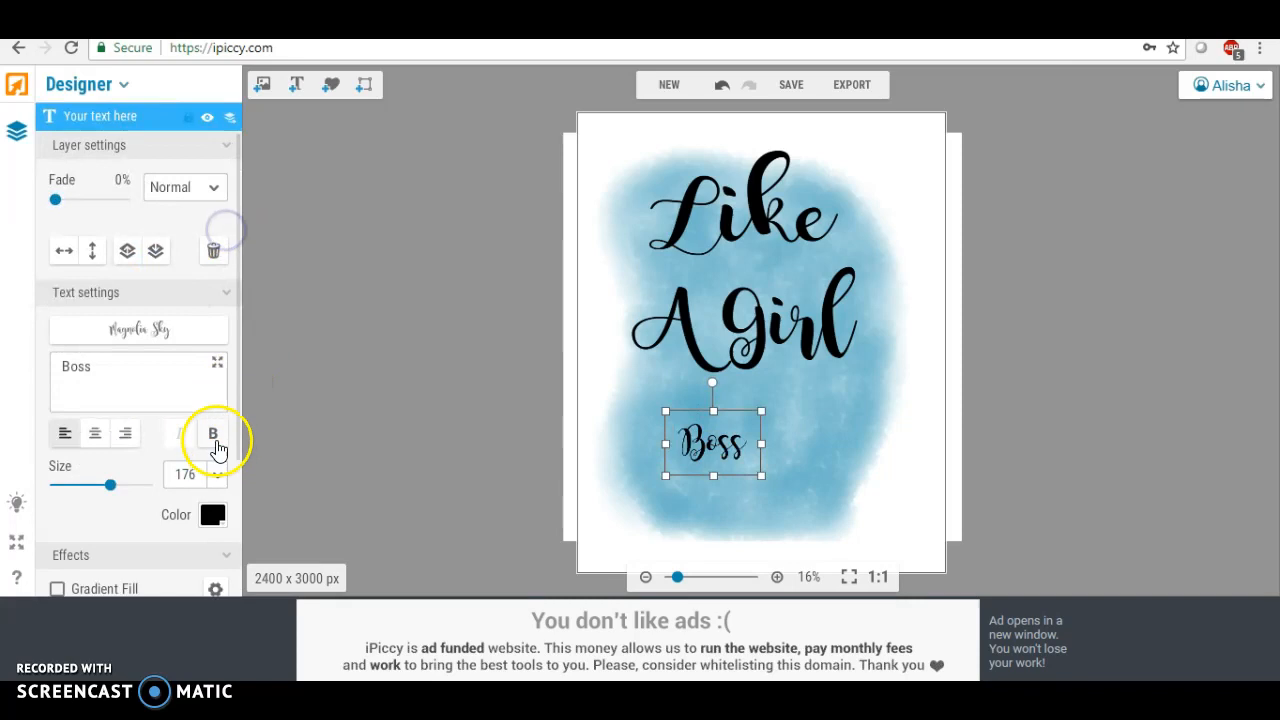
{"action": "left_click", "coordinate": [212, 433]}
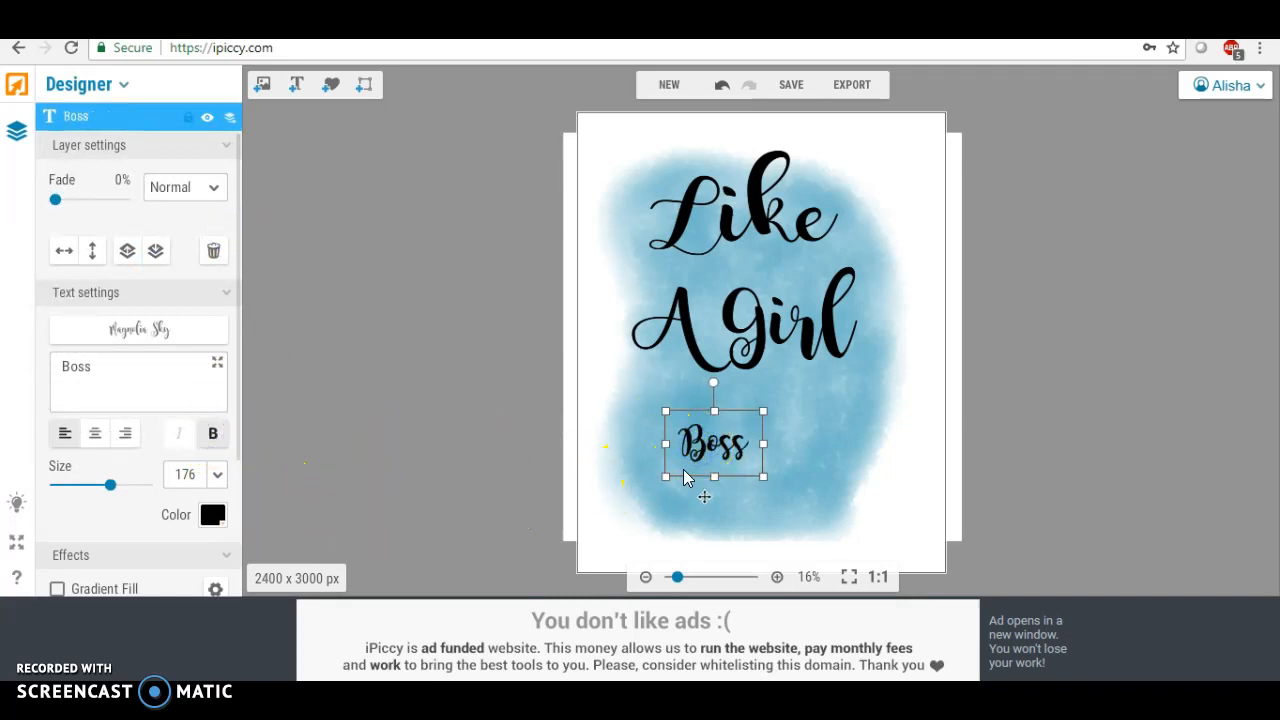
Enlarge "Boss" to about size 199 and center it beneath "A Girl"
{"action": "left_click_drag", "start_coordinate": [666, 478], "coordinate": [654, 494]}
{"action": "left_click_drag", "start_coordinate": [652, 447], "coordinate": [595, 447]}
{"action": "left_click_drag", "start_coordinate": [678, 486], "coordinate": [682, 545]}
{"action": "left_click_drag", "start_coordinate": [763, 466], "coordinate": [816, 467]}
{"action": "left_click_drag", "start_coordinate": [704, 408], "coordinate": [698, 375]}
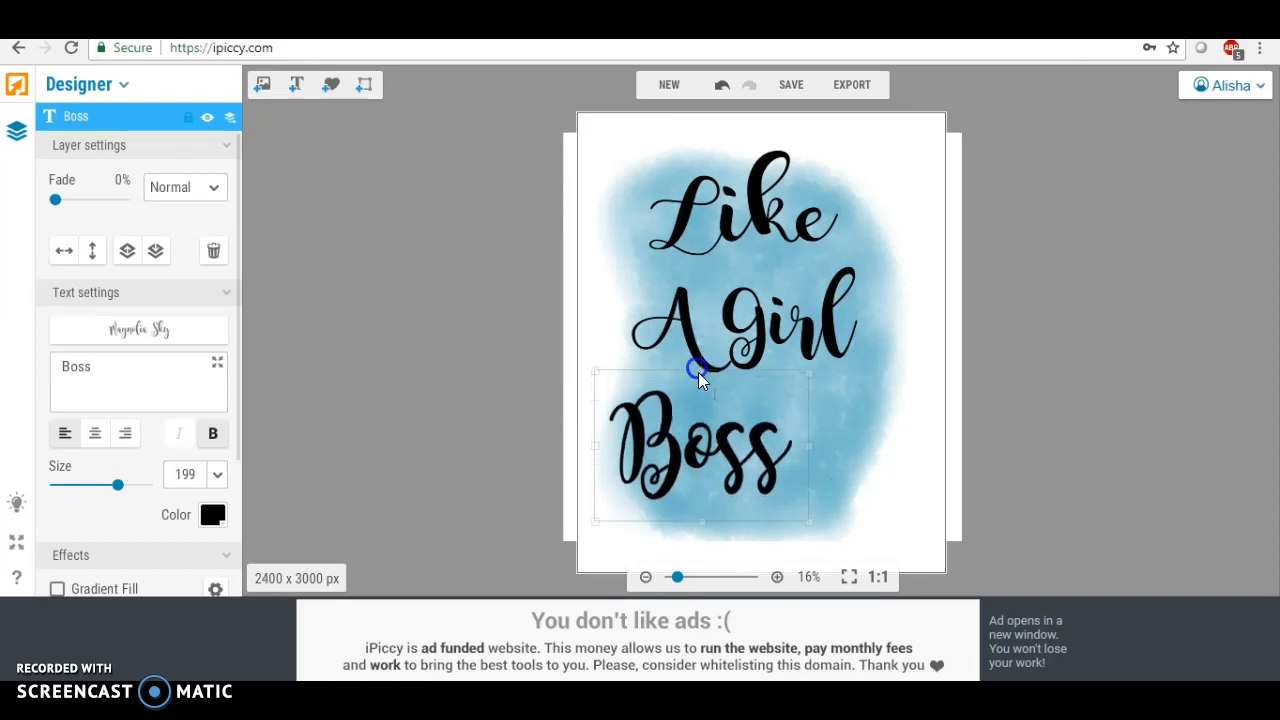
{"action": "left_click_drag", "start_coordinate": [708, 445], "coordinate": [759, 435]}
{"action": "left_click", "coordinate": [538, 390]}
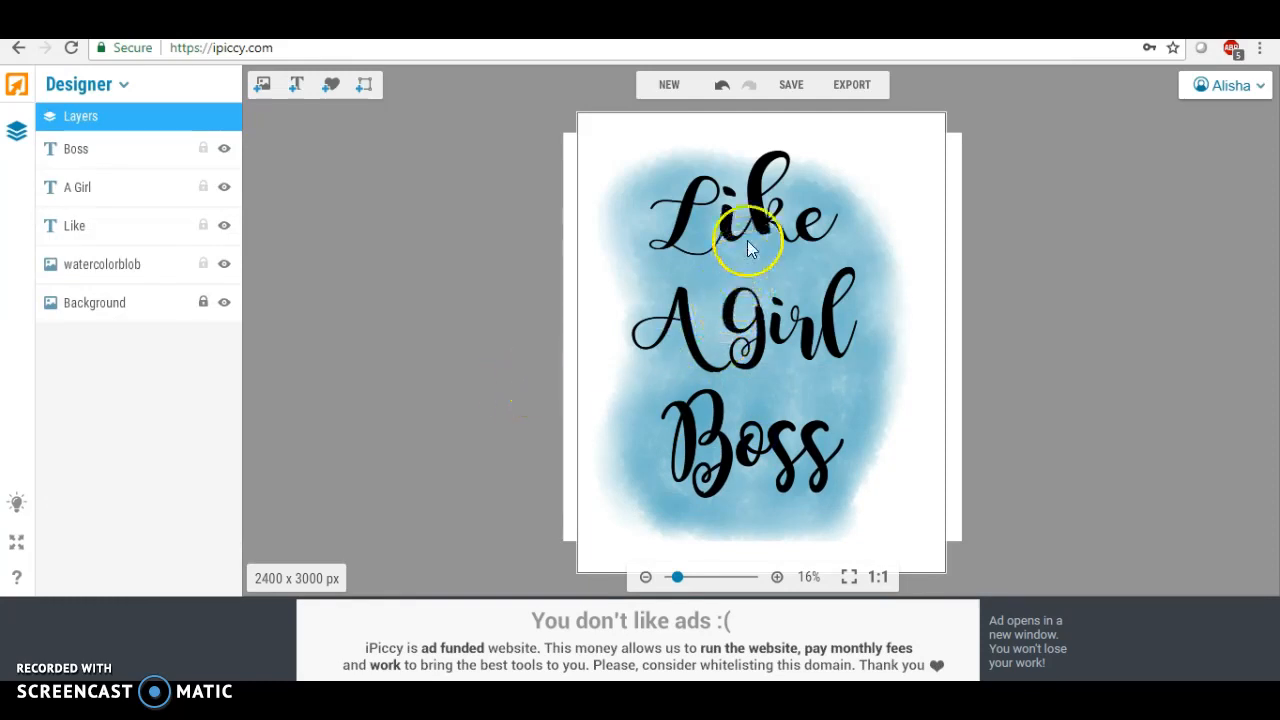
Try recoloring the "Like" text pink with color CC0099
{"action": "left_click", "coordinate": [739, 201]}
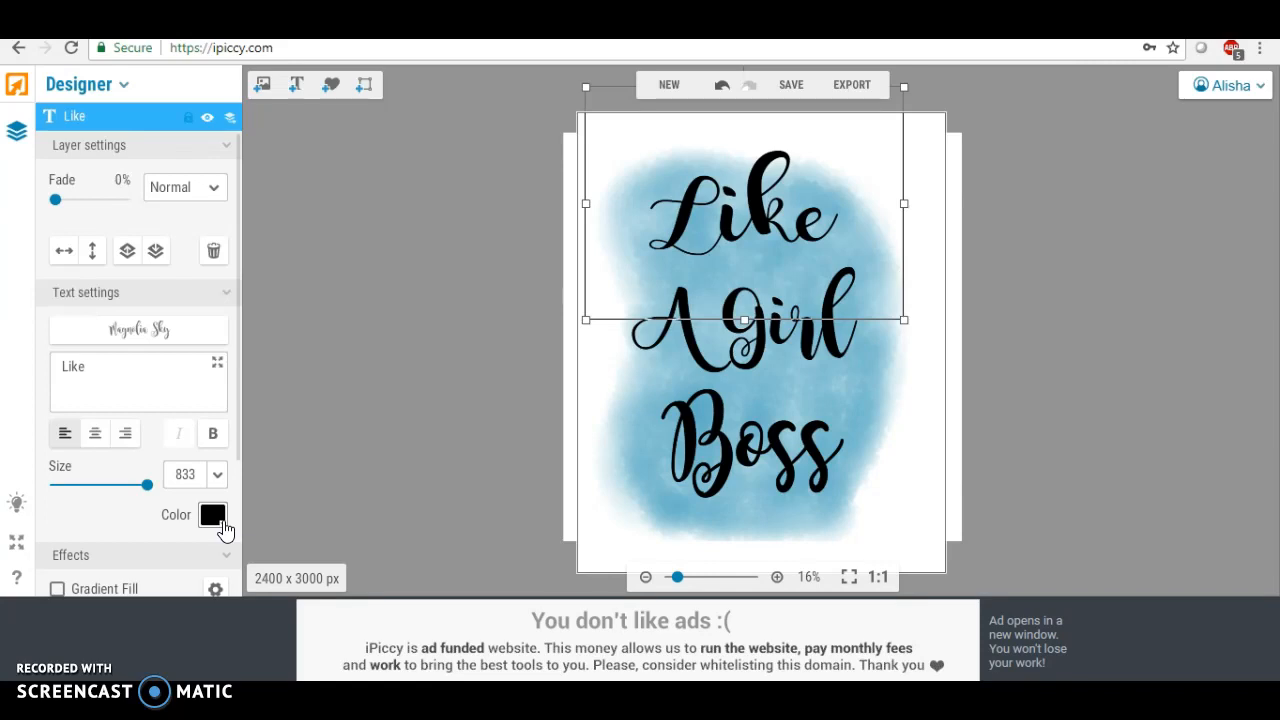
{"action": "left_click", "coordinate": [741, 324]}
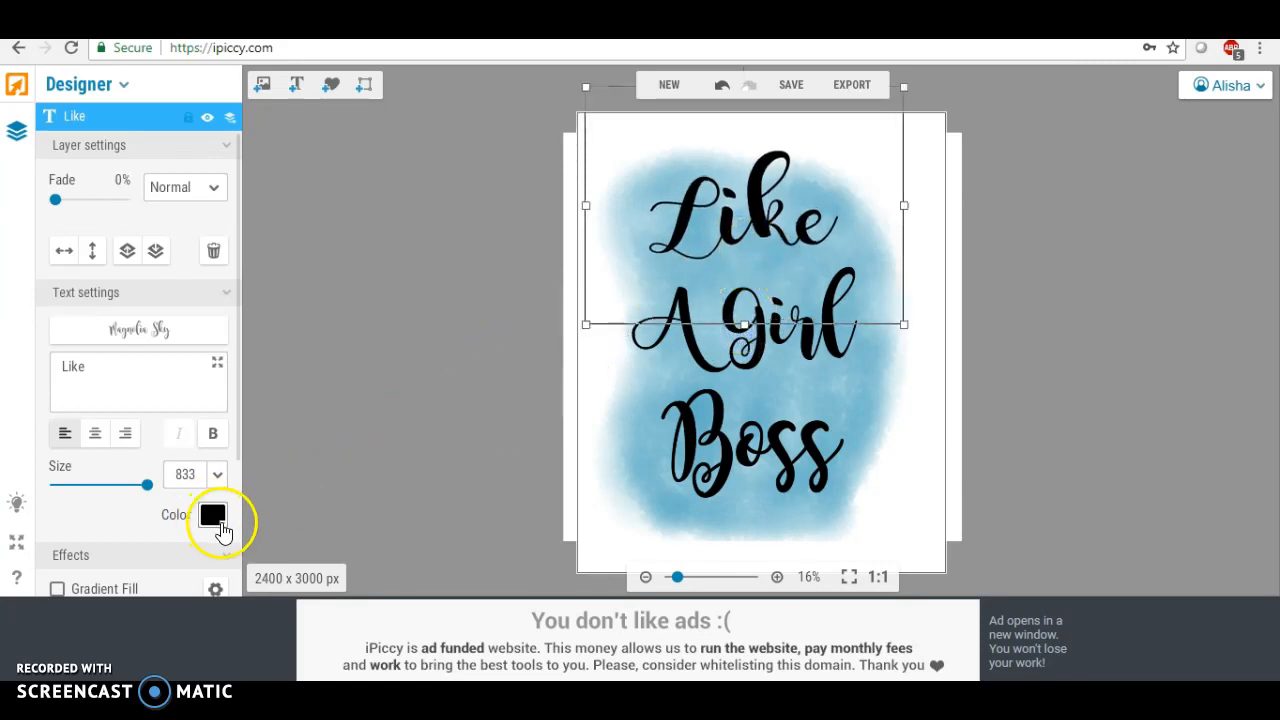
{"action": "left_click", "coordinate": [215, 520]}
{"action": "left_click", "coordinate": [265, 500]}
{"action": "left_click", "coordinate": [289, 500]}
{"action": "left_click", "coordinate": [325, 526]}
{"action": "left_click", "coordinate": [327, 548]}
{"action": "left_click", "coordinate": [327, 561]}
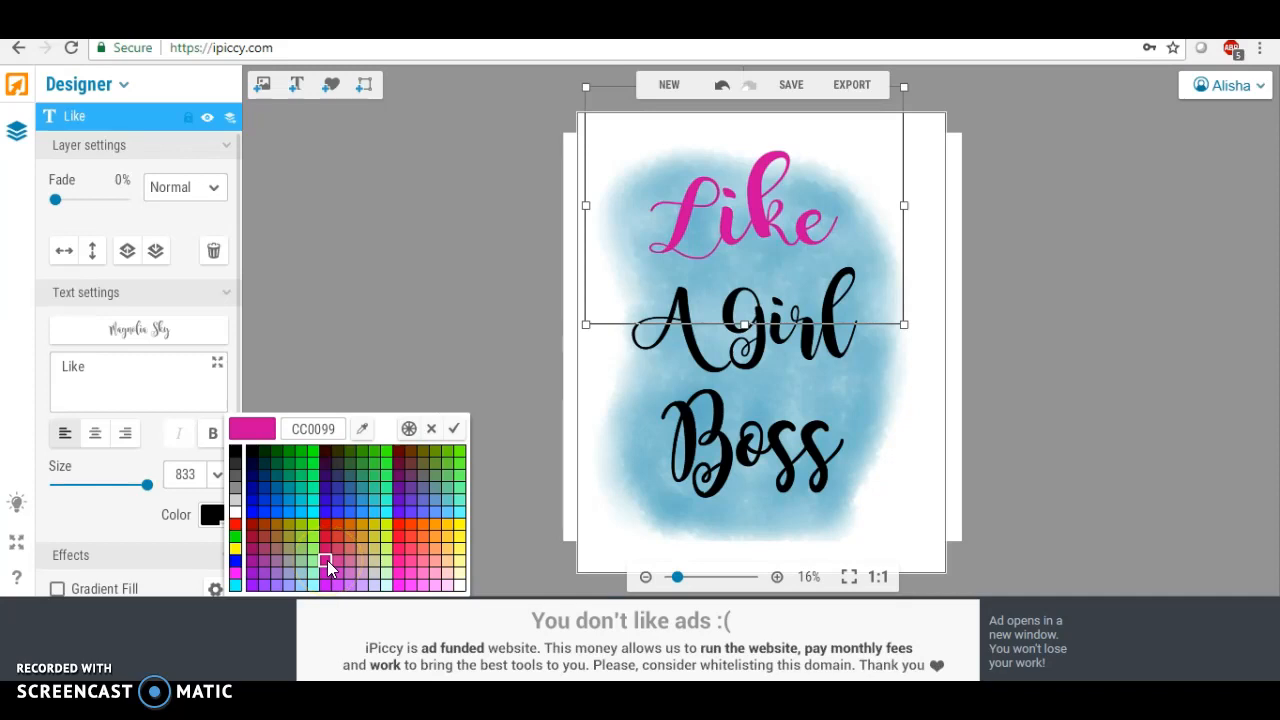
{"action": "left_click", "coordinate": [327, 561]}
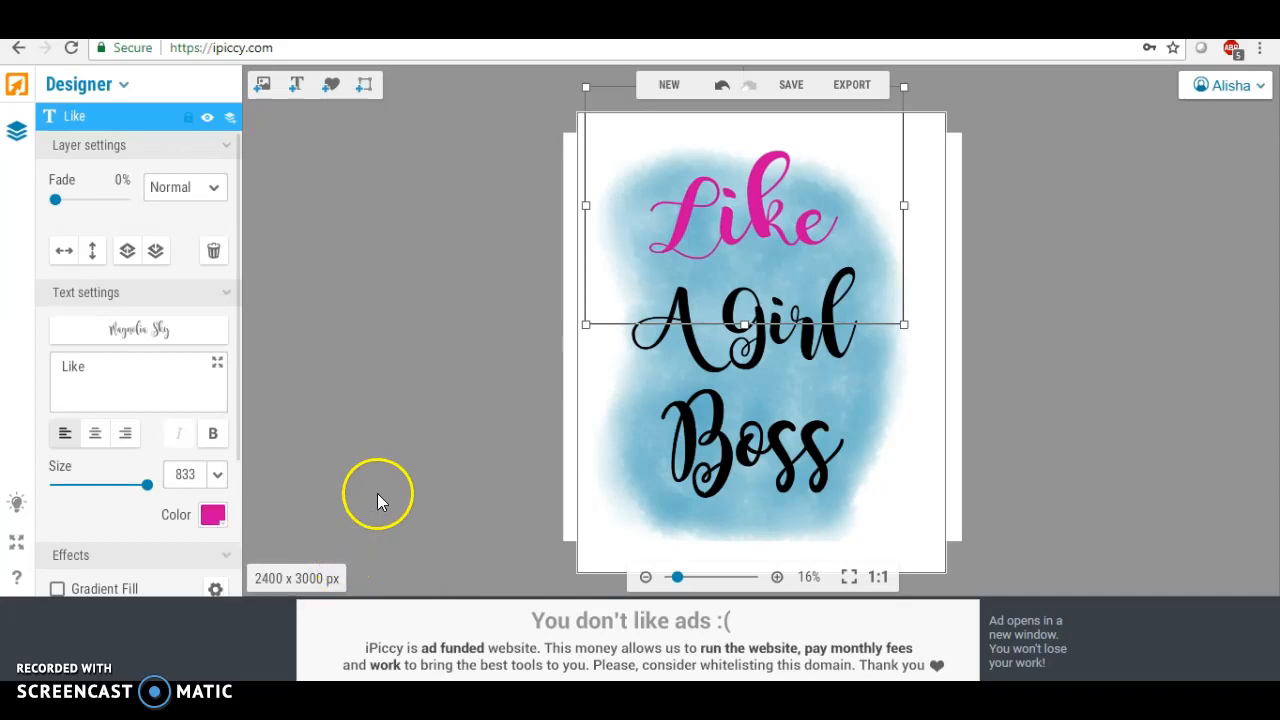
{"action": "left_click", "coordinate": [400, 440]}
Set the "Like" text's color back to black
{"action": "left_click", "coordinate": [750, 232]}
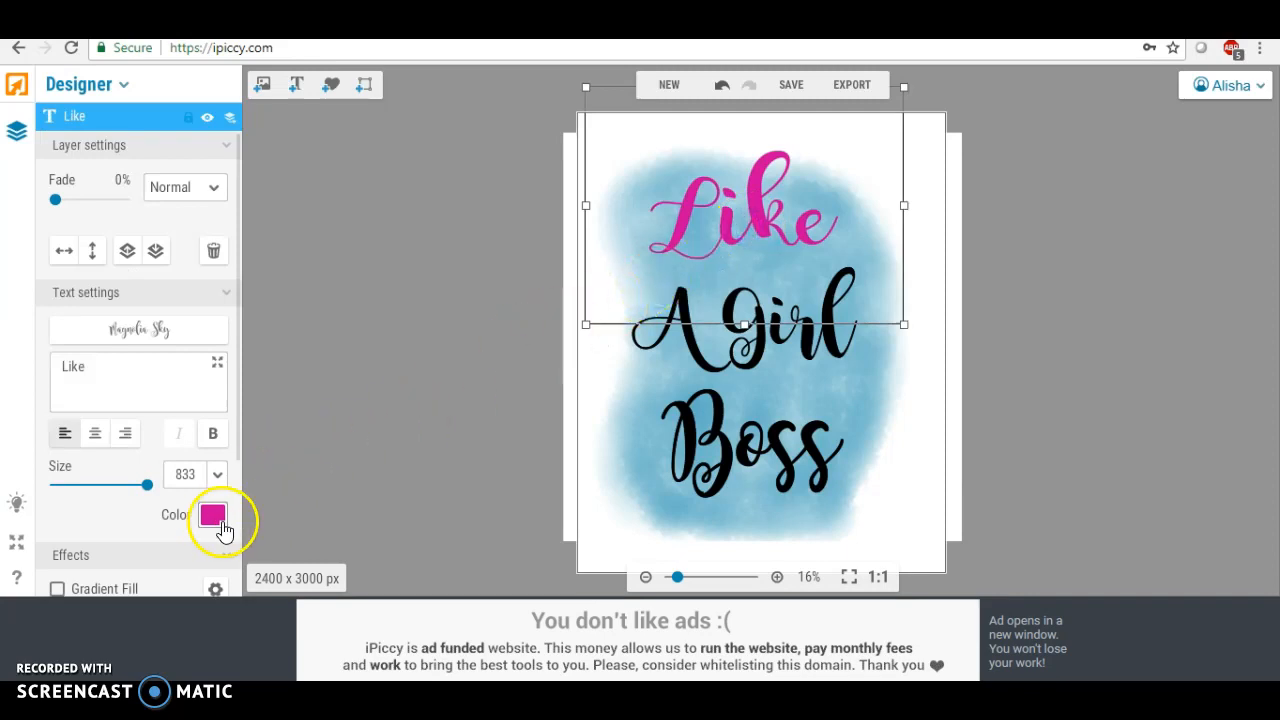
{"action": "left_click", "coordinate": [221, 525]}
{"action": "left_click", "coordinate": [237, 452]}
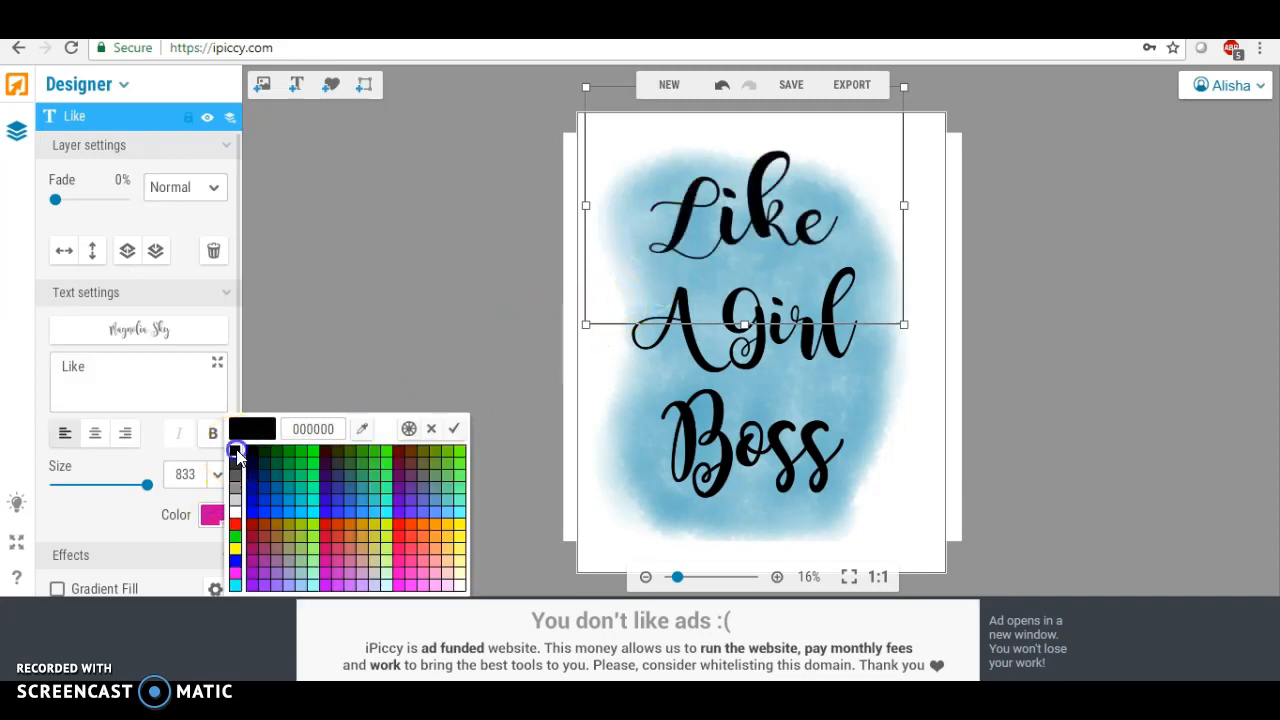
{"action": "left_click", "coordinate": [314, 323]}
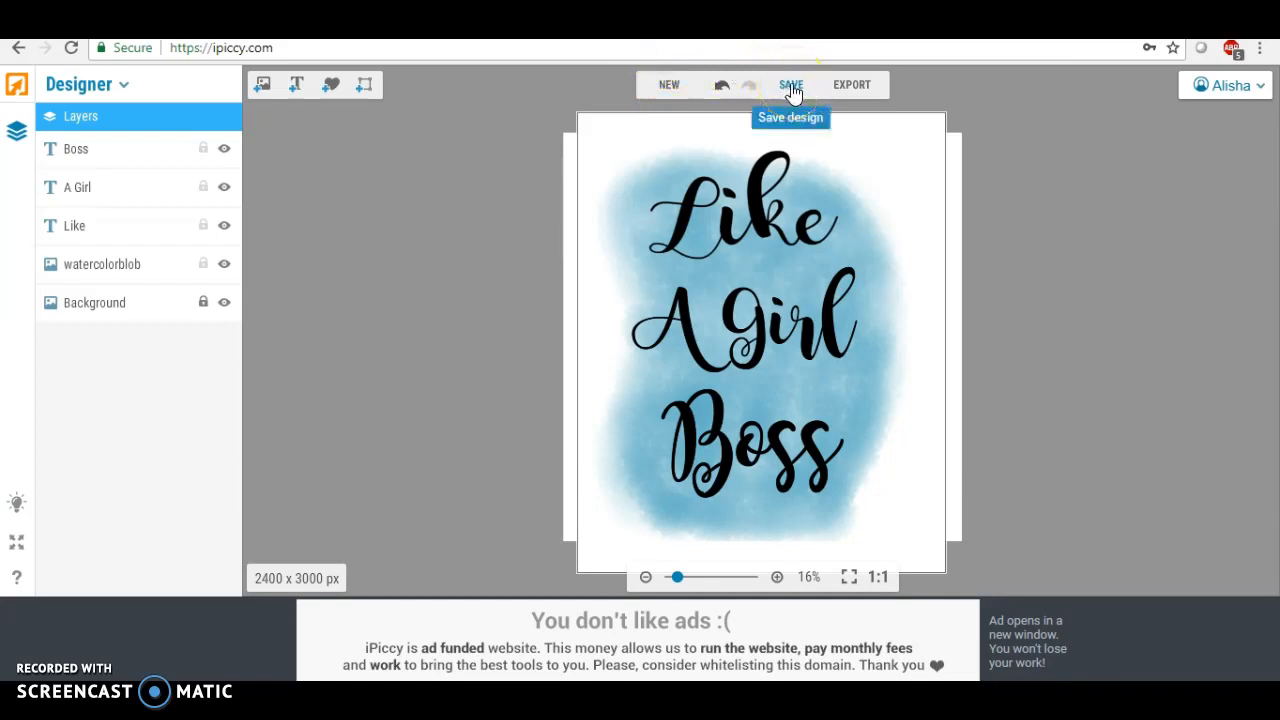
Open the save dialog, choose Highest quality, and name the file likeagirlboss
{"action": "left_click", "coordinate": [791, 88]}
{"action": "left_click", "coordinate": [757, 358]}
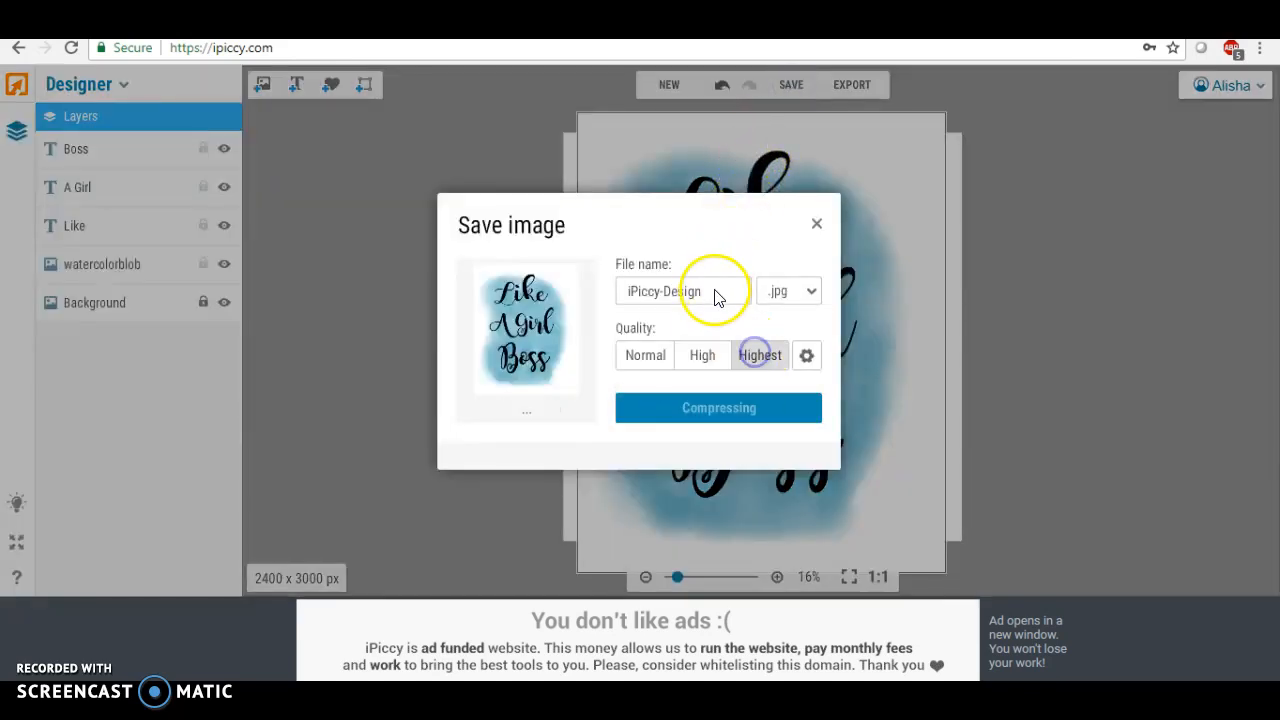
{"action": "left_click_drag", "start_coordinate": [711, 287], "coordinate": [590, 297]}
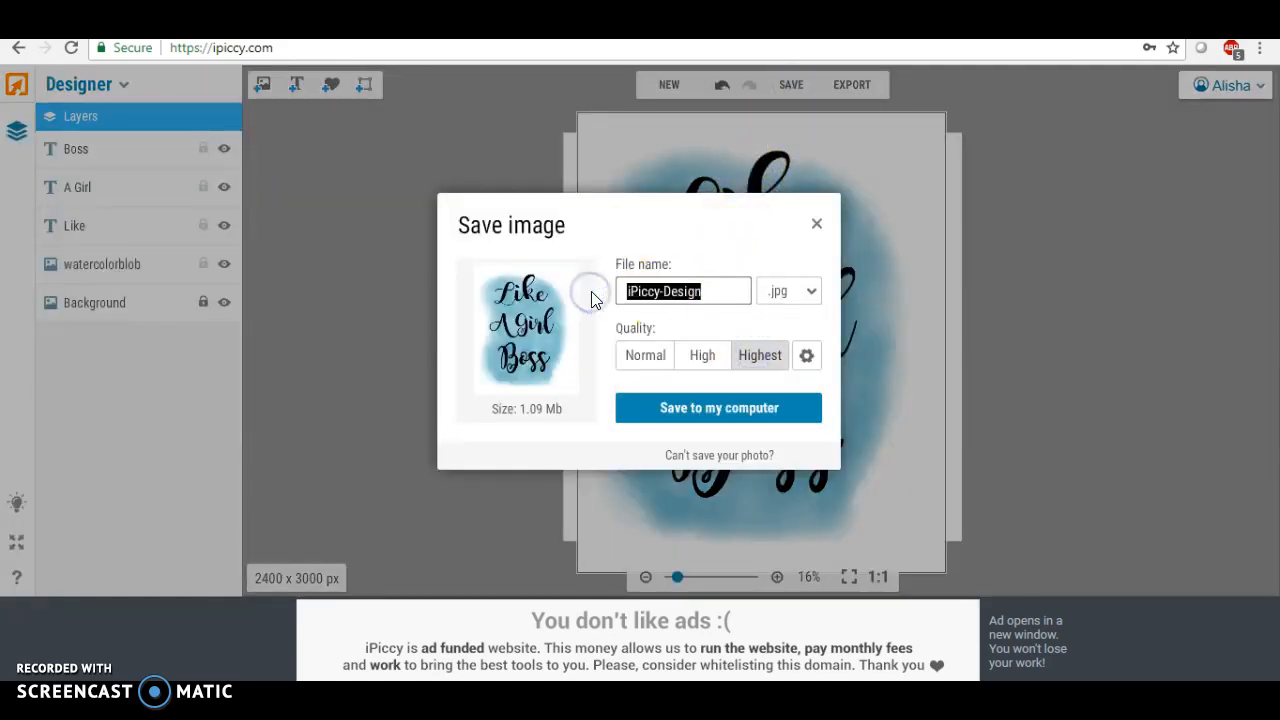
{"action": "type", "text": "likea"}
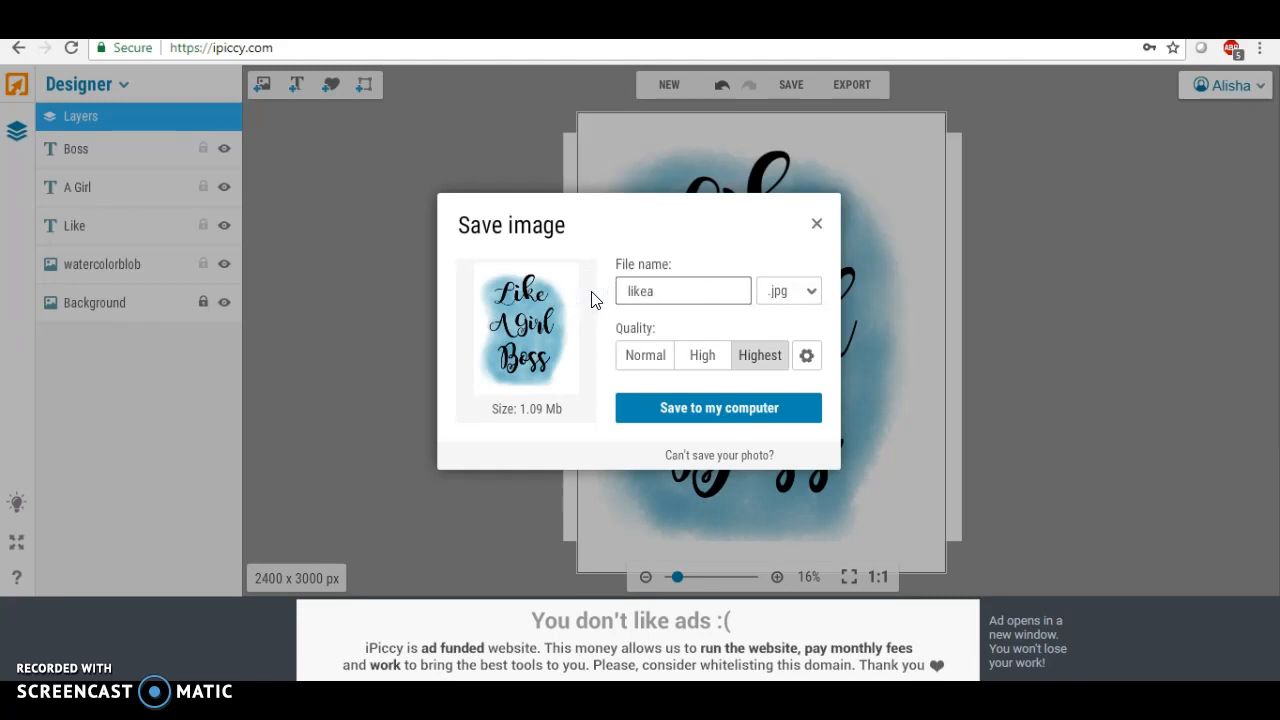
{"action": "type", "text": "girlboss"}
{"action": "left_click", "coordinate": [651, 289]}
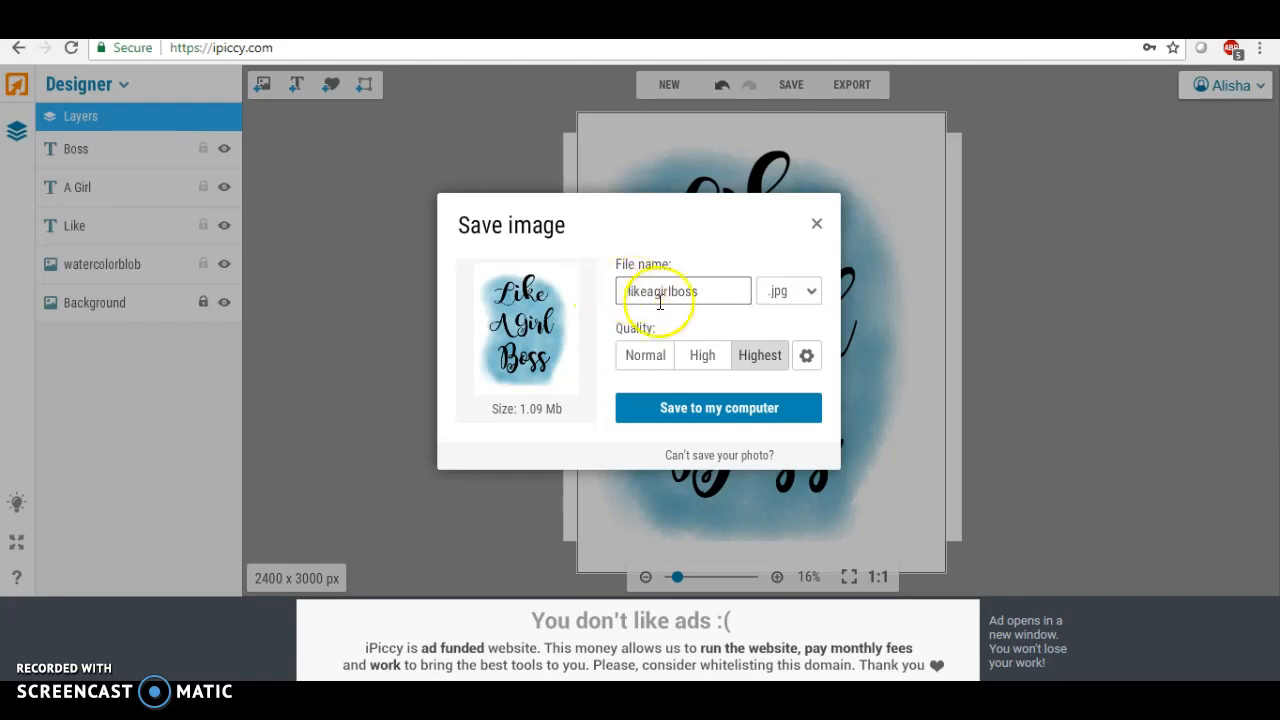
Save the JPG image to the Desktop folder on the computer
{"action": "left_click", "coordinate": [688, 414]}
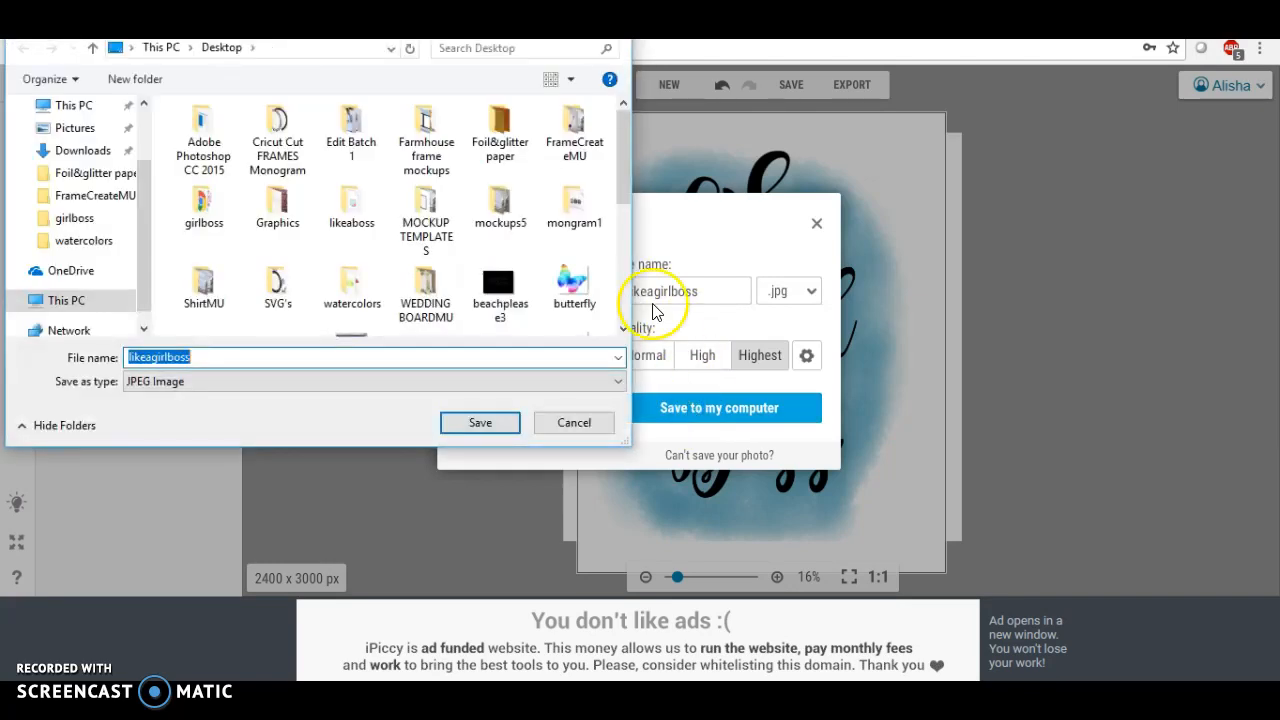
{"action": "scroll", "coordinate": [130, 185], "scroll_direction": "up", "scroll_amount": 3}
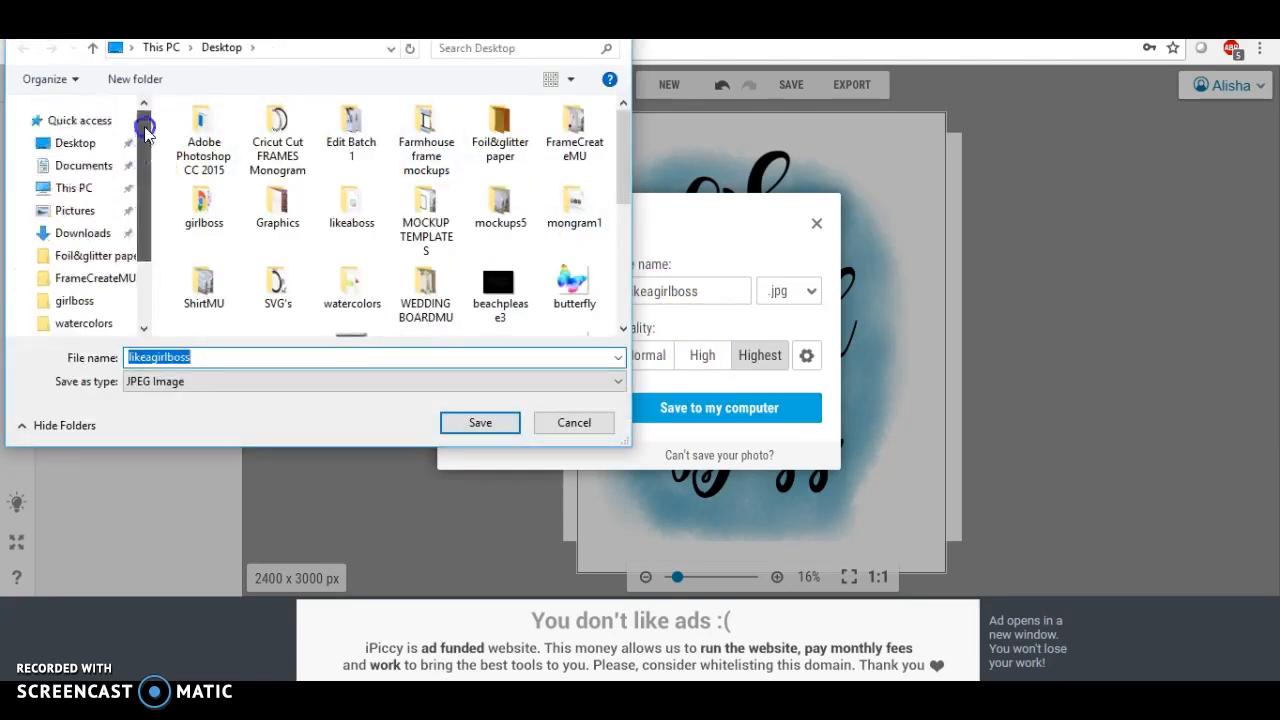
{"action": "left_click", "coordinate": [80, 146]}
{"action": "left_click", "coordinate": [478, 425]}
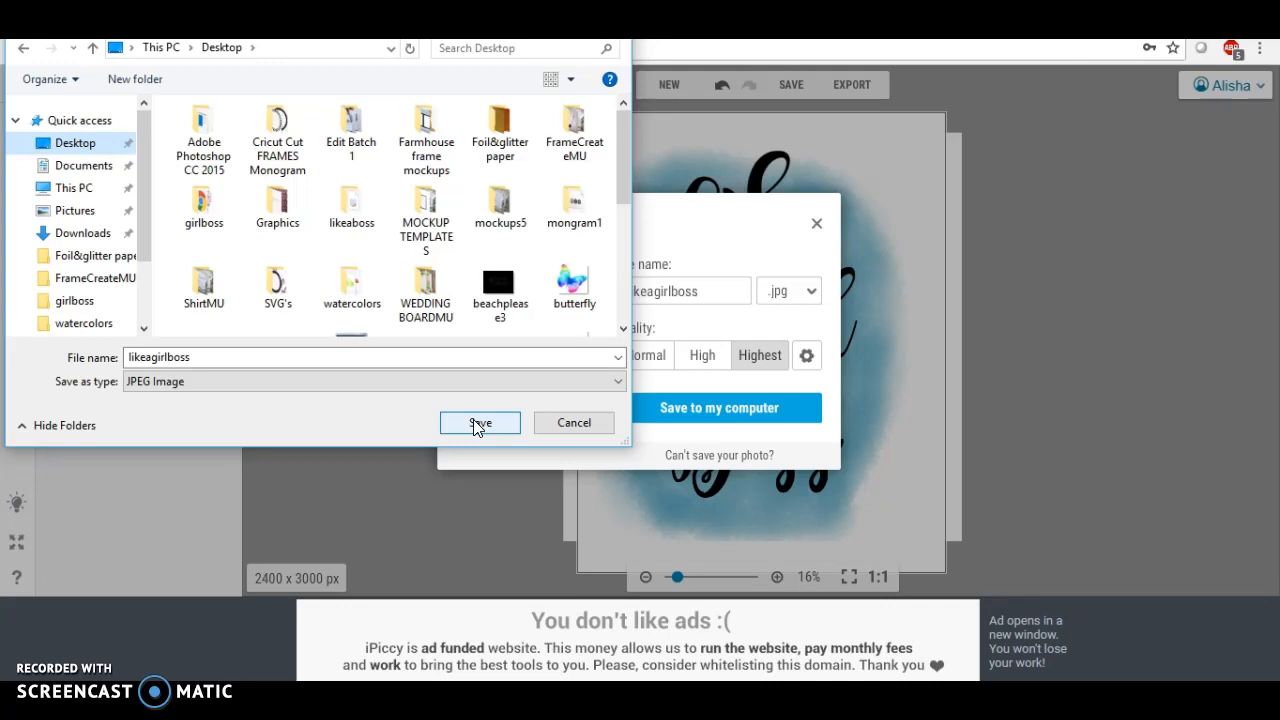
{"action": "left_click", "coordinate": [478, 425]}
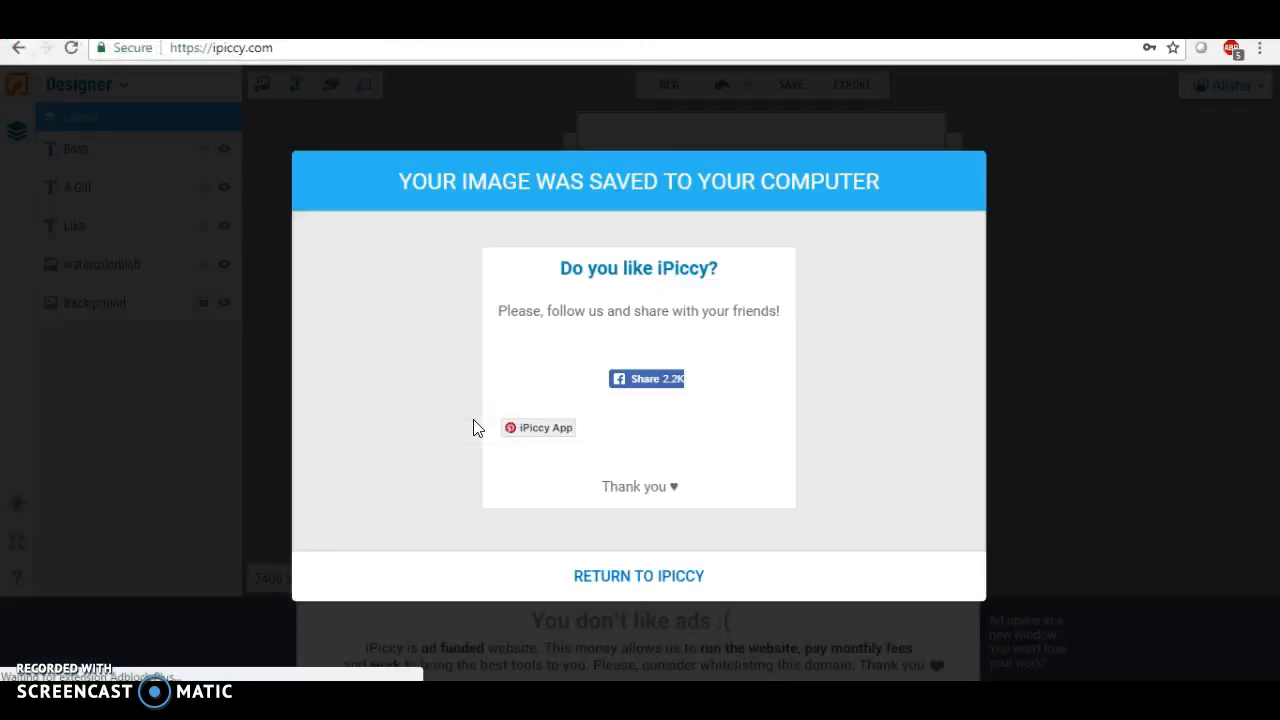